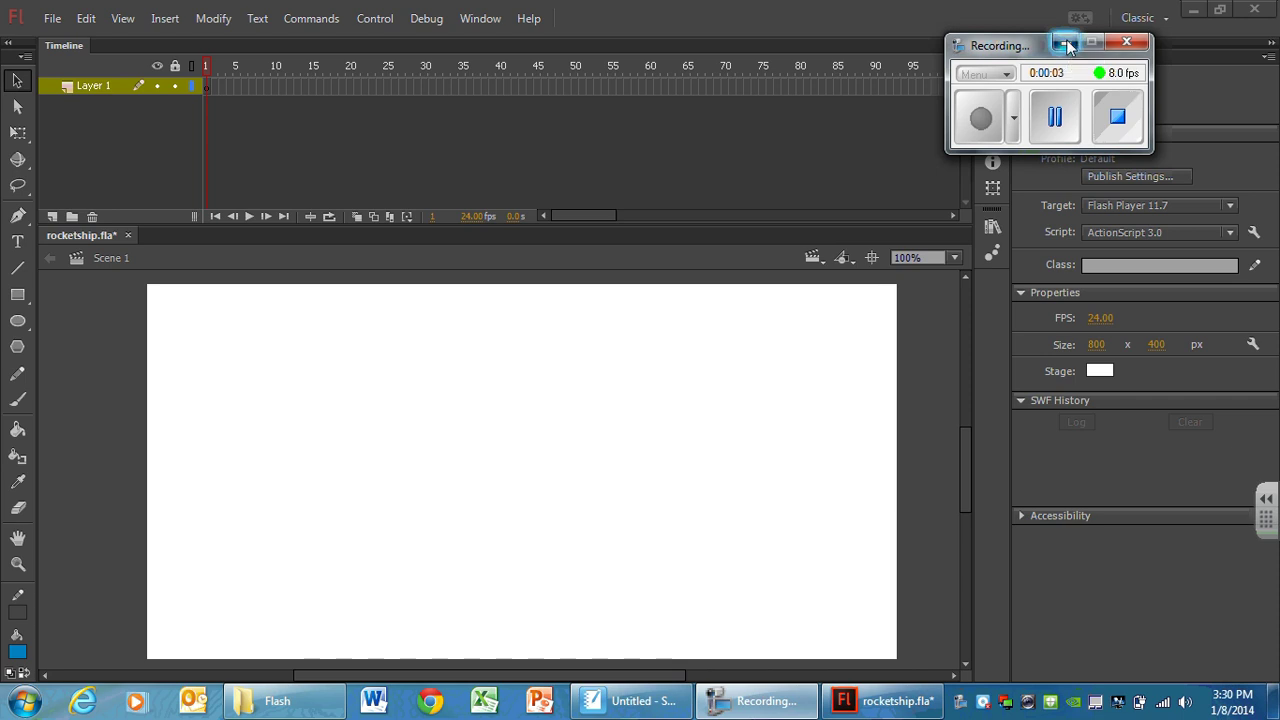
Step: Open File > Import > Import to Stage and move the Import dialog to the screen centre
{"action": "left_click", "coordinate": [1066, 44]}
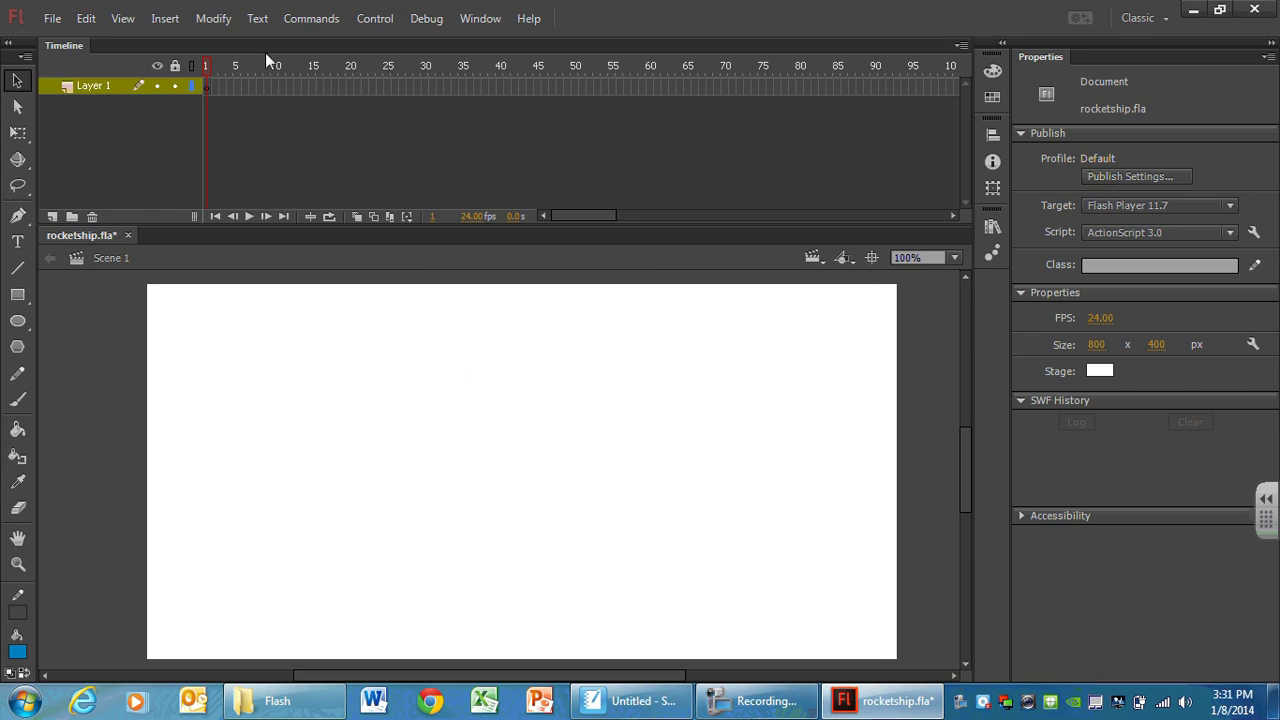
{"action": "left_click", "coordinate": [53, 19]}
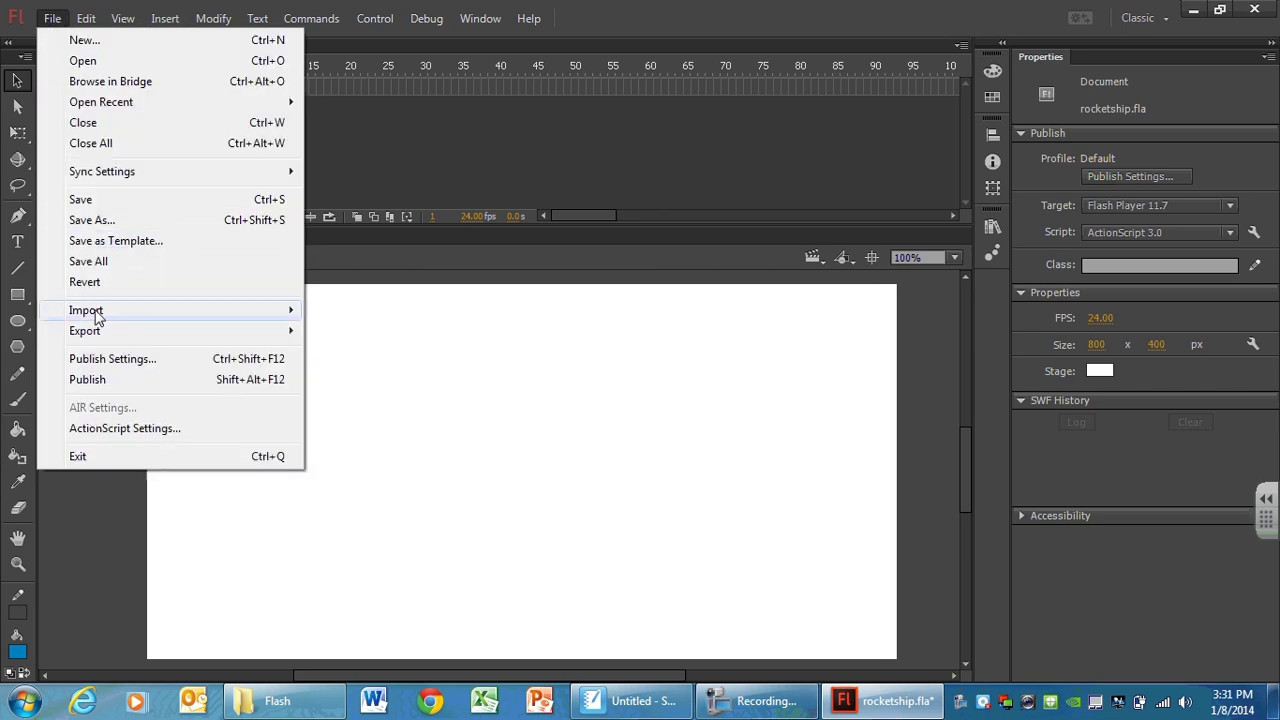
{"action": "mouse_move", "coordinate": [96, 318]}
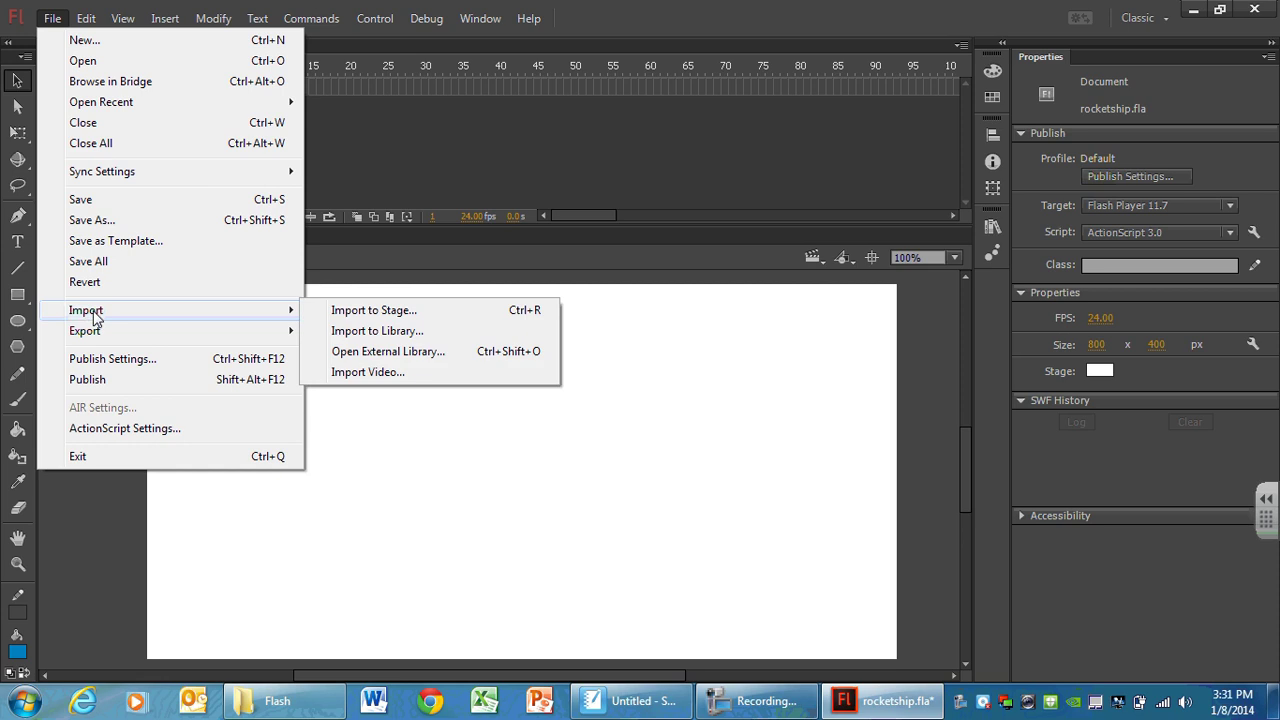
{"action": "left_click", "coordinate": [405, 312]}
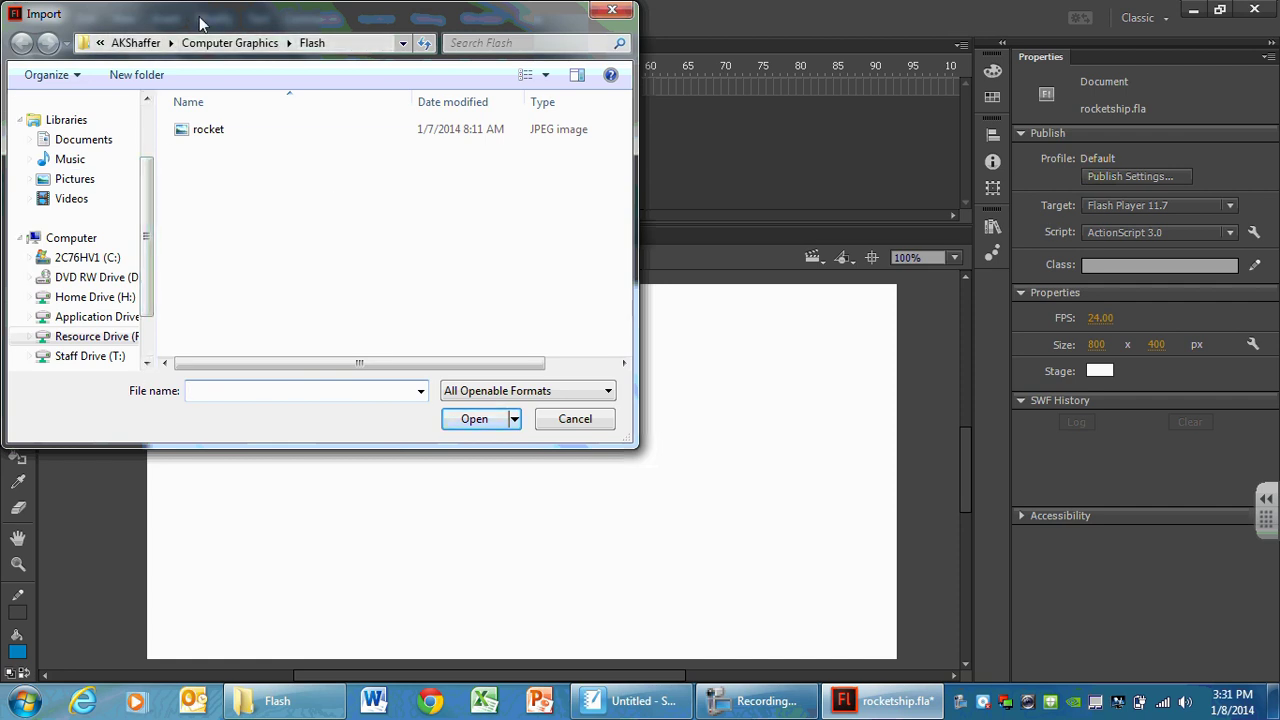
{"action": "left_click_drag", "start_coordinate": [193, 16], "coordinate": [434, 94]}
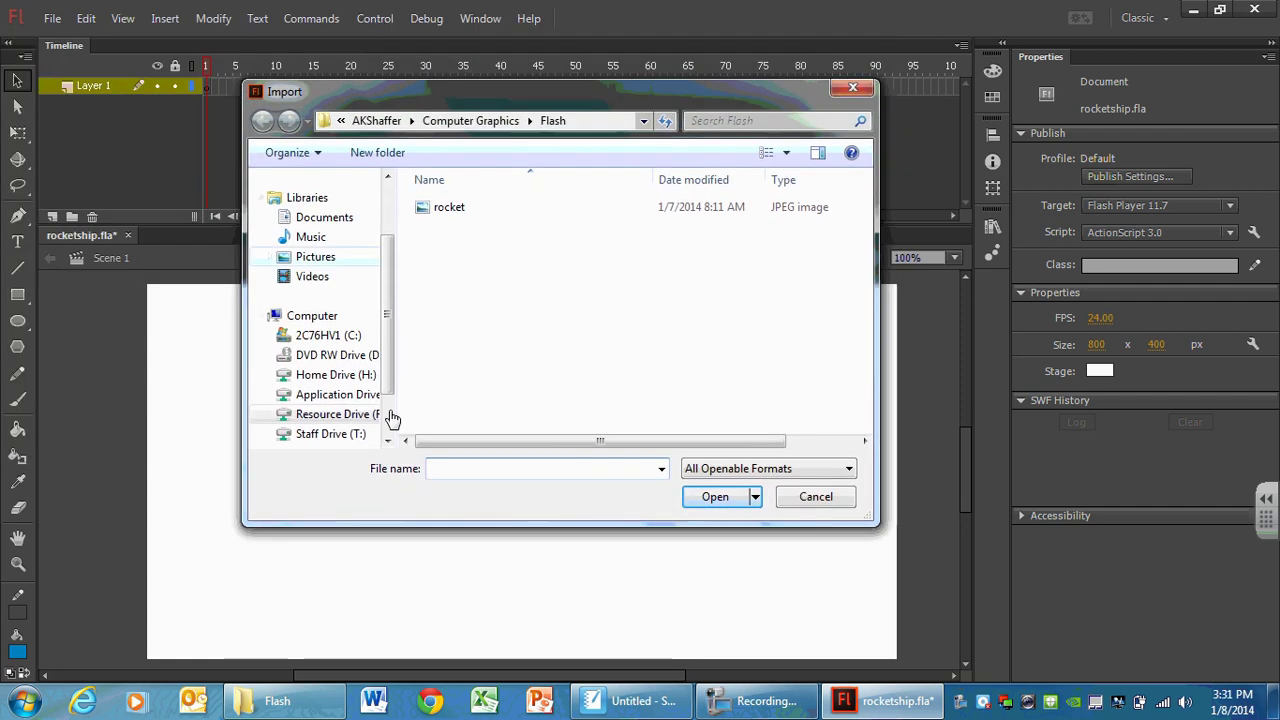
{"action": "scroll", "coordinate": [384, 300], "scroll_direction": "up", "scroll_amount": 2}
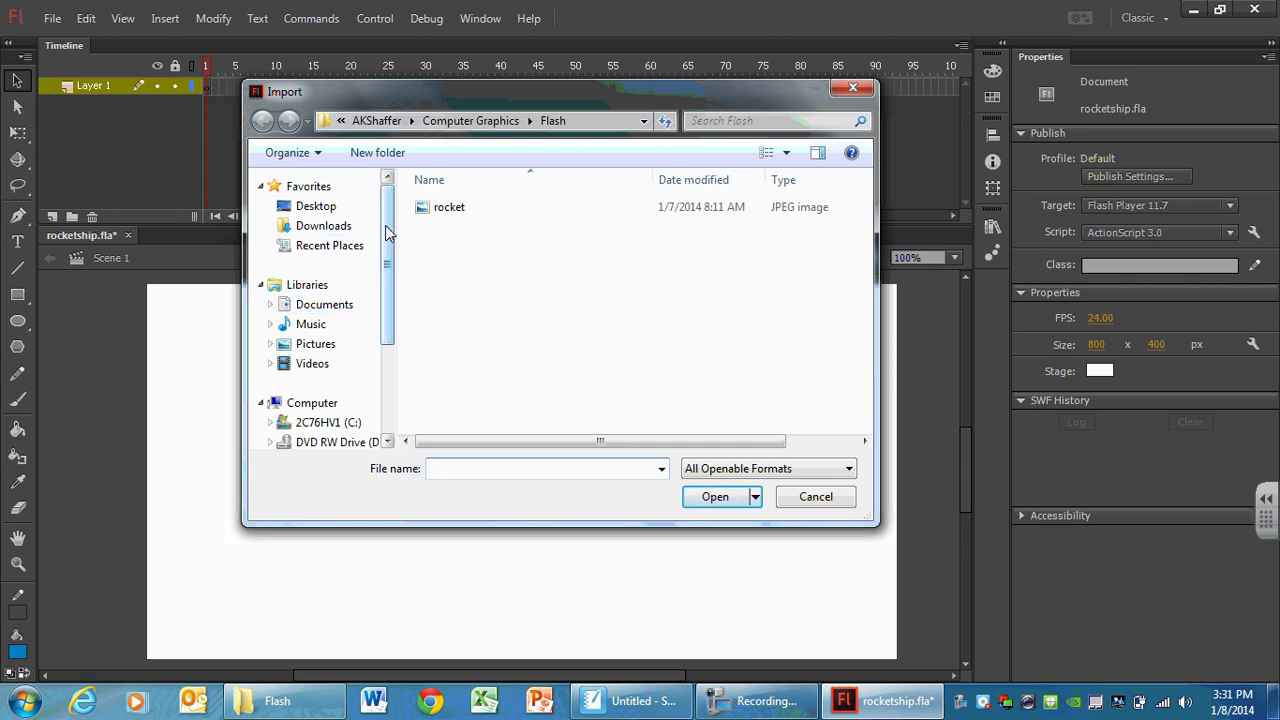
{"action": "scroll", "coordinate": [372, 269], "scroll_direction": "down", "scroll_amount": 2}
{"action": "scroll", "coordinate": [372, 269], "scroll_direction": "up", "scroll_amount": 2}
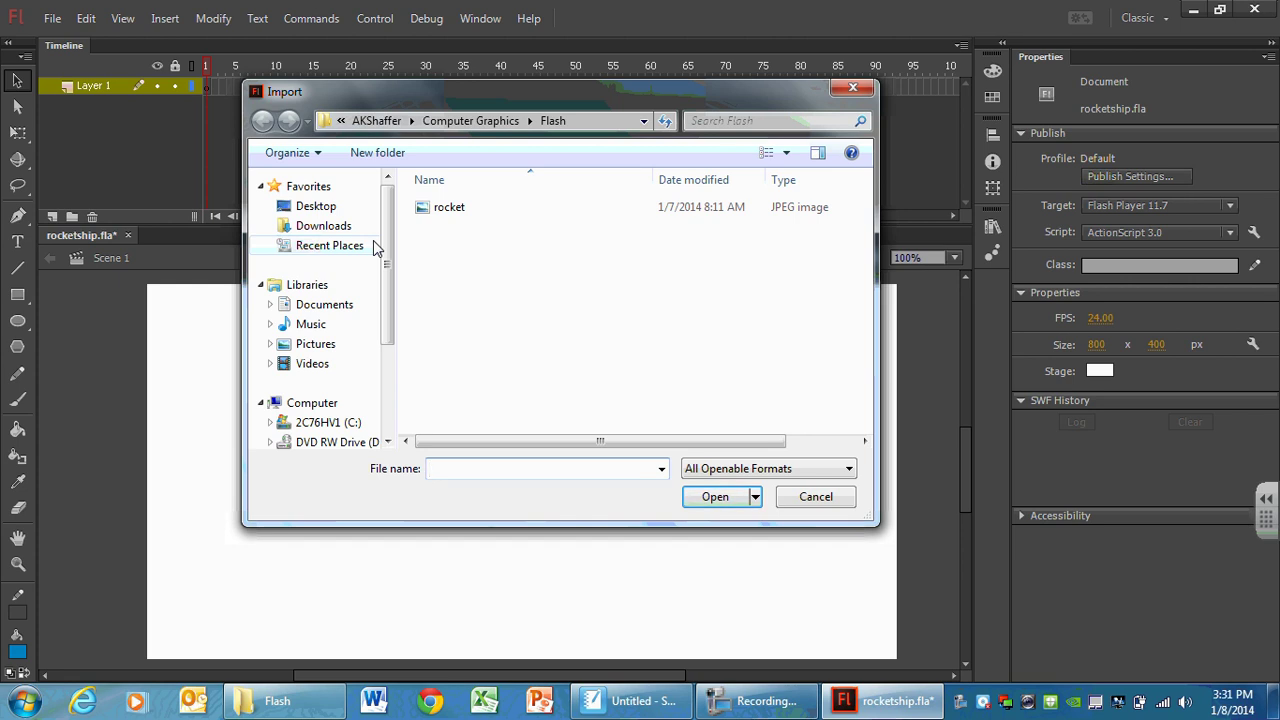
{"action": "scroll", "coordinate": [360, 300], "scroll_direction": "down", "scroll_amount": 3}
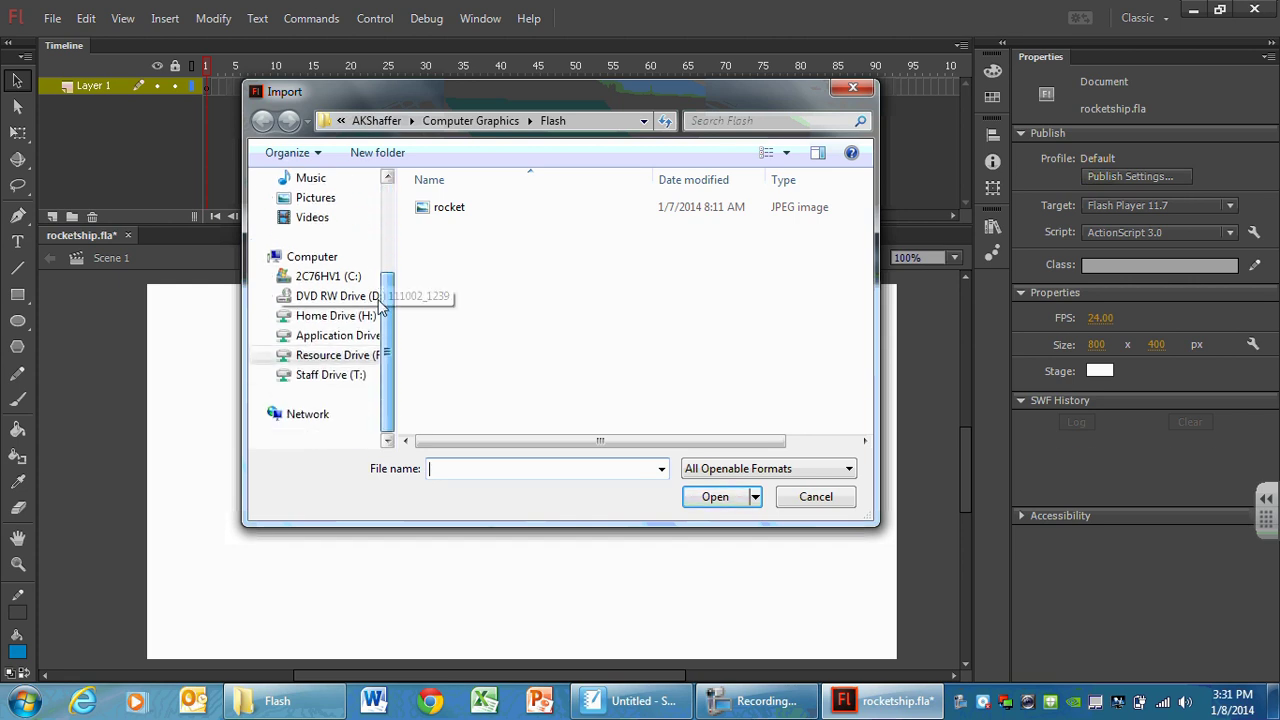
Step: Browse R: > DistrictBuildings > DHS > personal folder > Computer Graphics > Flash and import rocket.jpg
{"action": "left_click", "coordinate": [307, 358]}
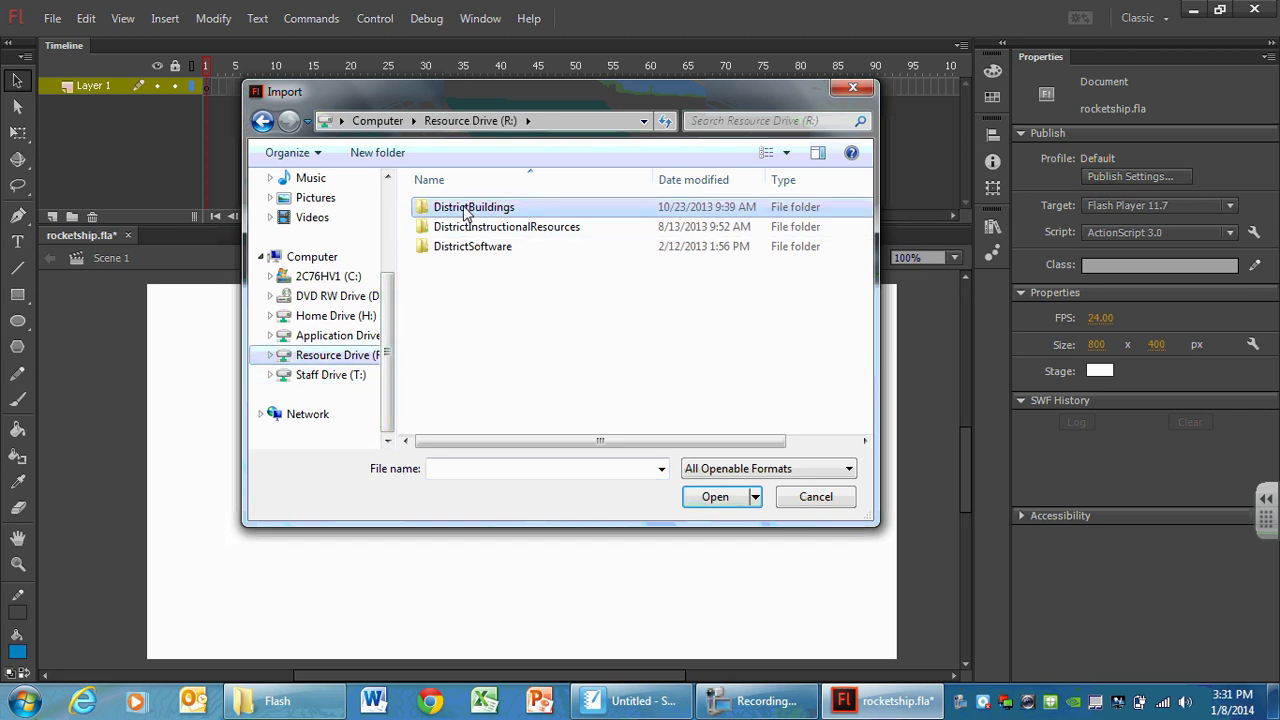
{"action": "double_click", "coordinate": [465, 207]}
{"action": "double_click", "coordinate": [450, 286]}
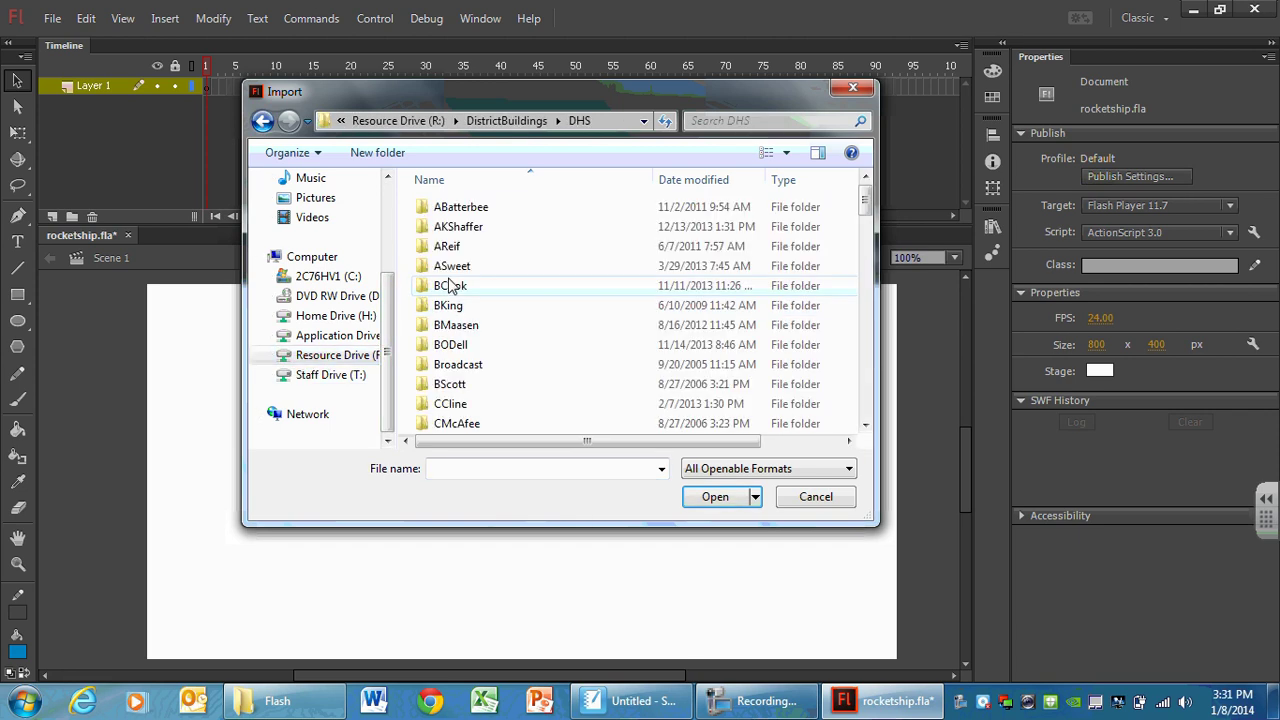
{"action": "double_click", "coordinate": [446, 228]}
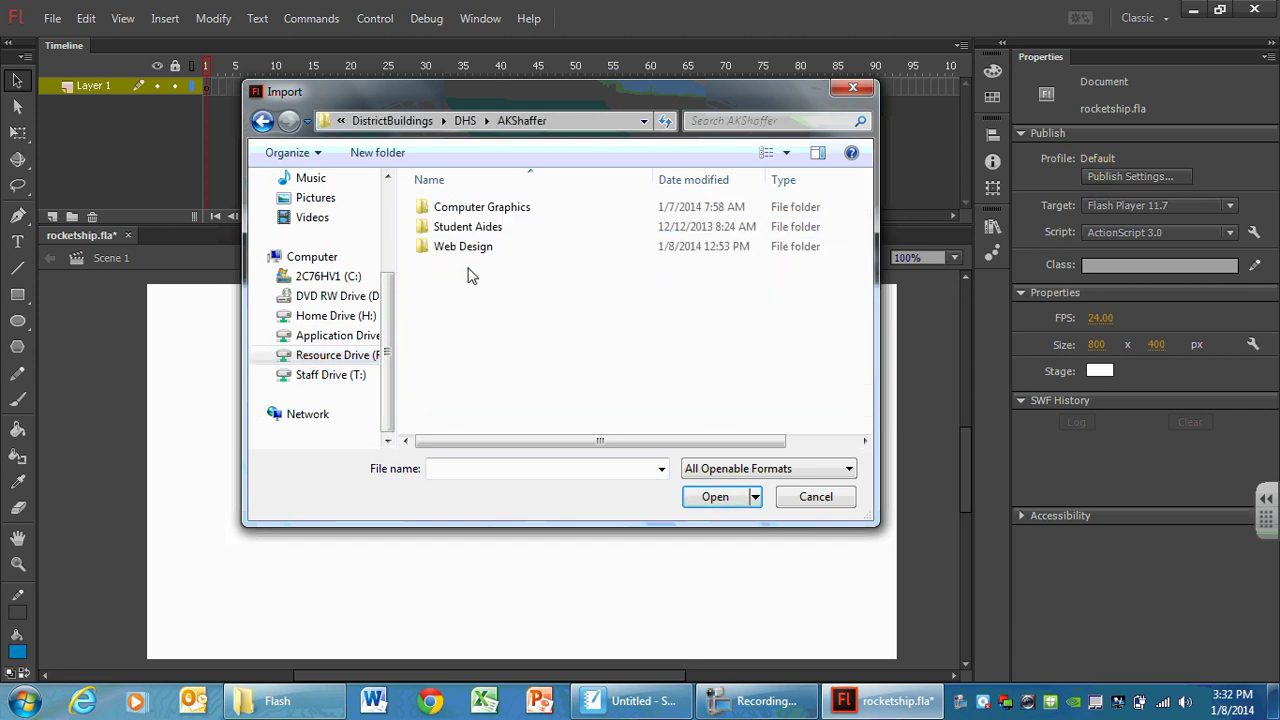
{"action": "double_click", "coordinate": [470, 208]}
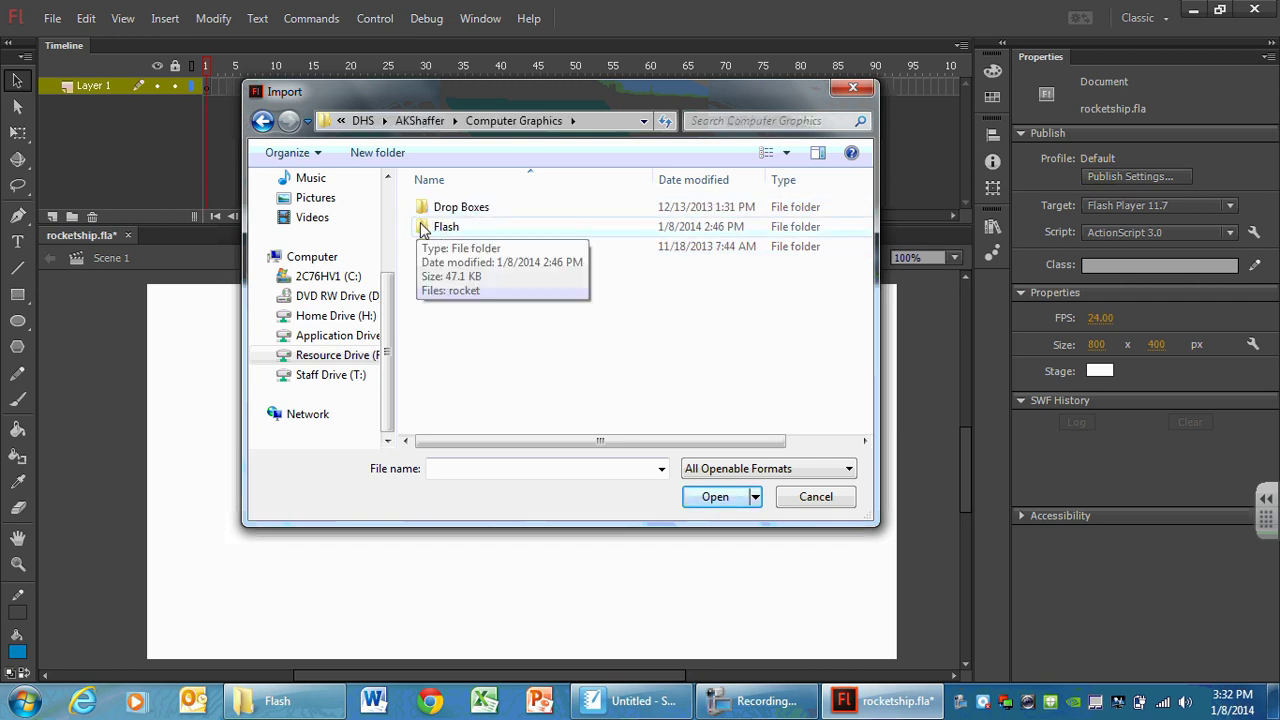
{"action": "double_click", "coordinate": [436, 230]}
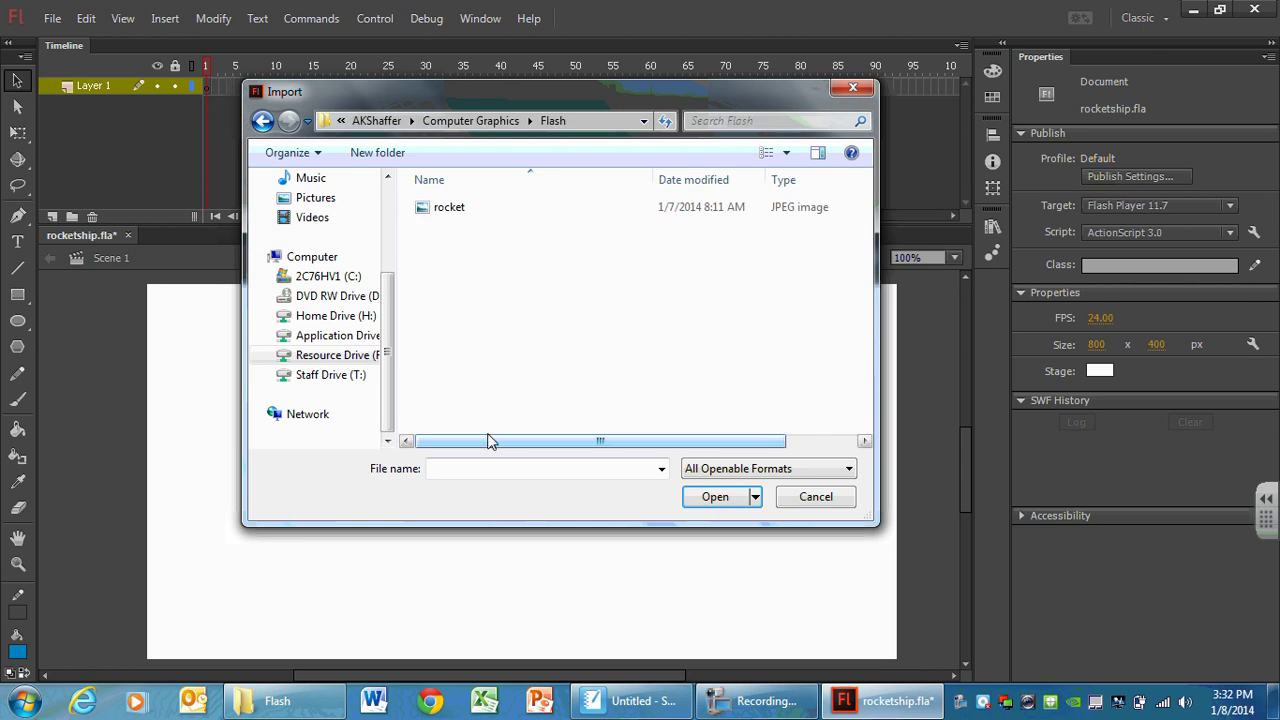
{"action": "left_click", "coordinate": [460, 210]}
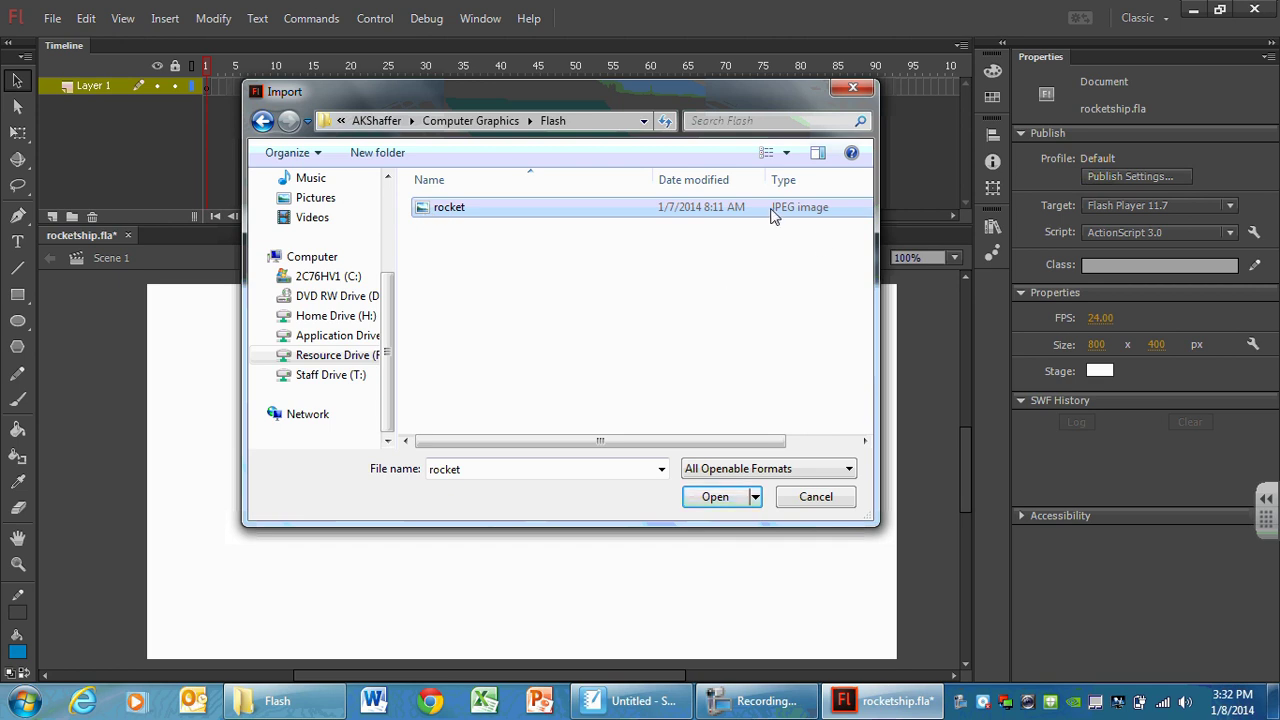
{"action": "left_click", "coordinate": [724, 497]}
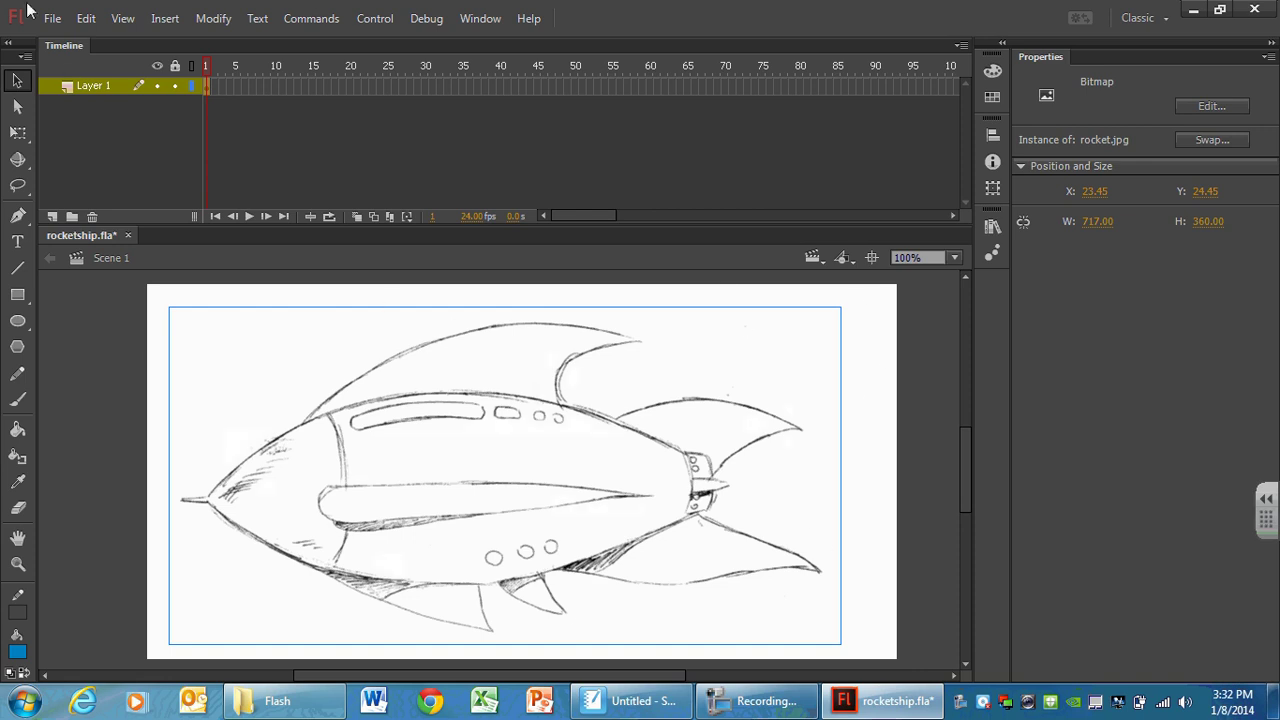
Step: Select the rocket bitmap and delete it, leaving the 800 x 400 stage empty
{"action": "left_click", "coordinate": [52, 18]}
{"action": "mouse_move", "coordinate": [104, 312]}
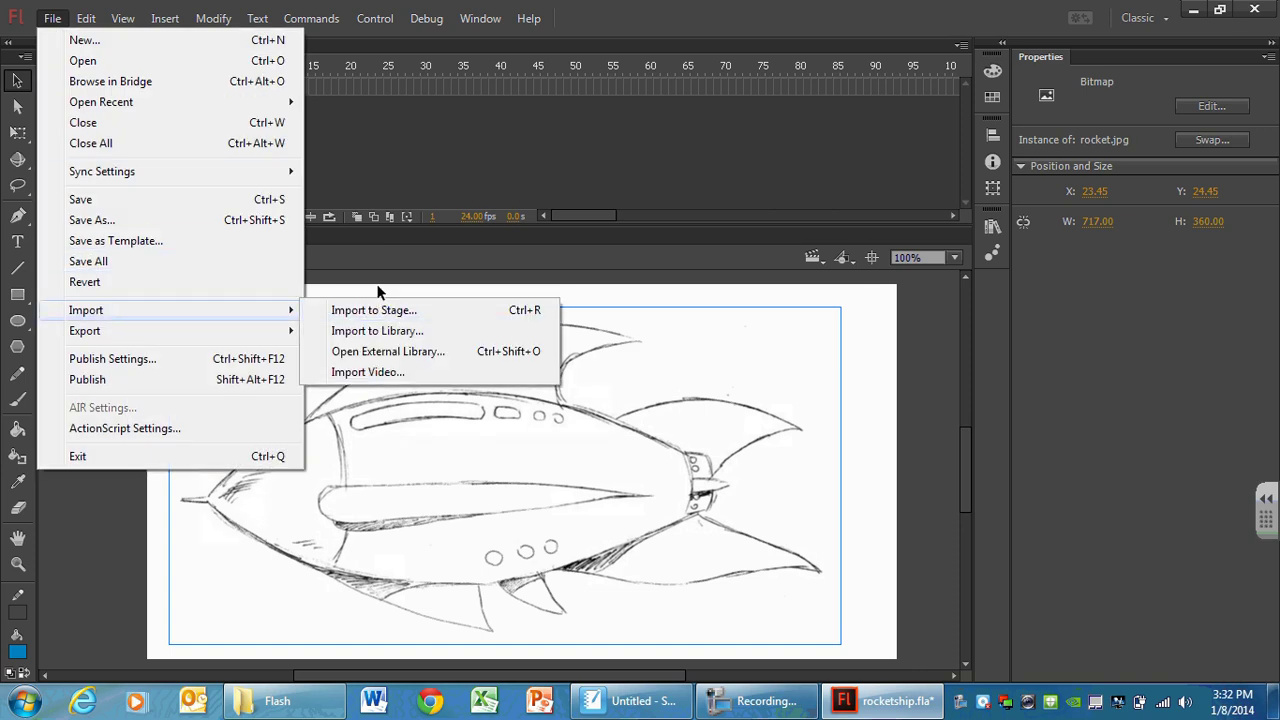
{"action": "left_click", "coordinate": [377, 287]}
{"action": "left_click", "coordinate": [557, 385]}
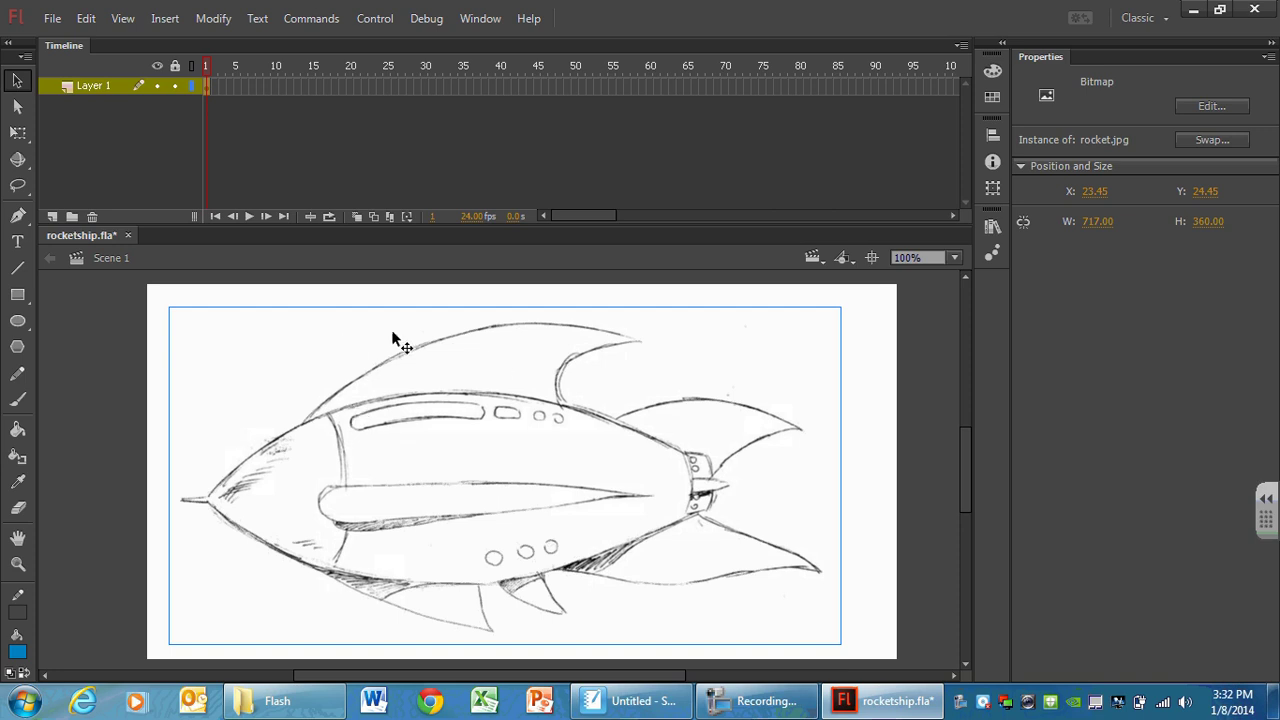
{"action": "left_click", "coordinate": [52, 14]}
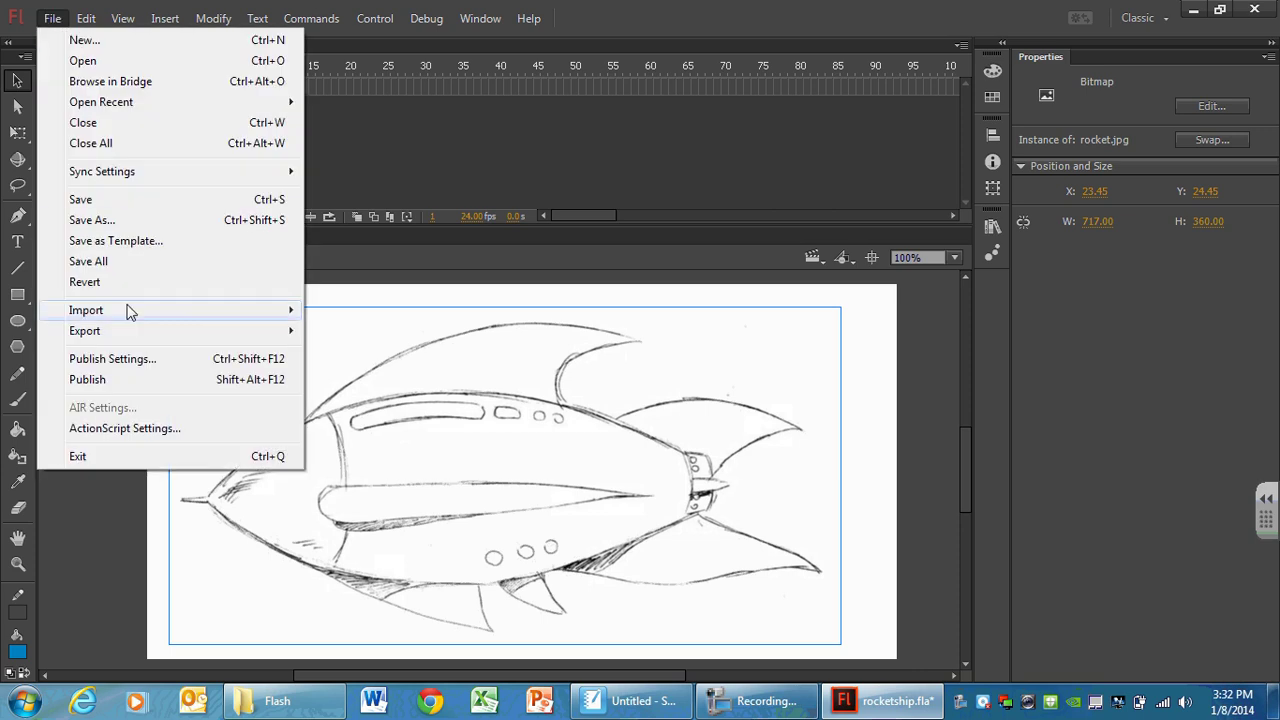
{"action": "mouse_move", "coordinate": [150, 310]}
{"action": "left_click", "coordinate": [718, 370]}
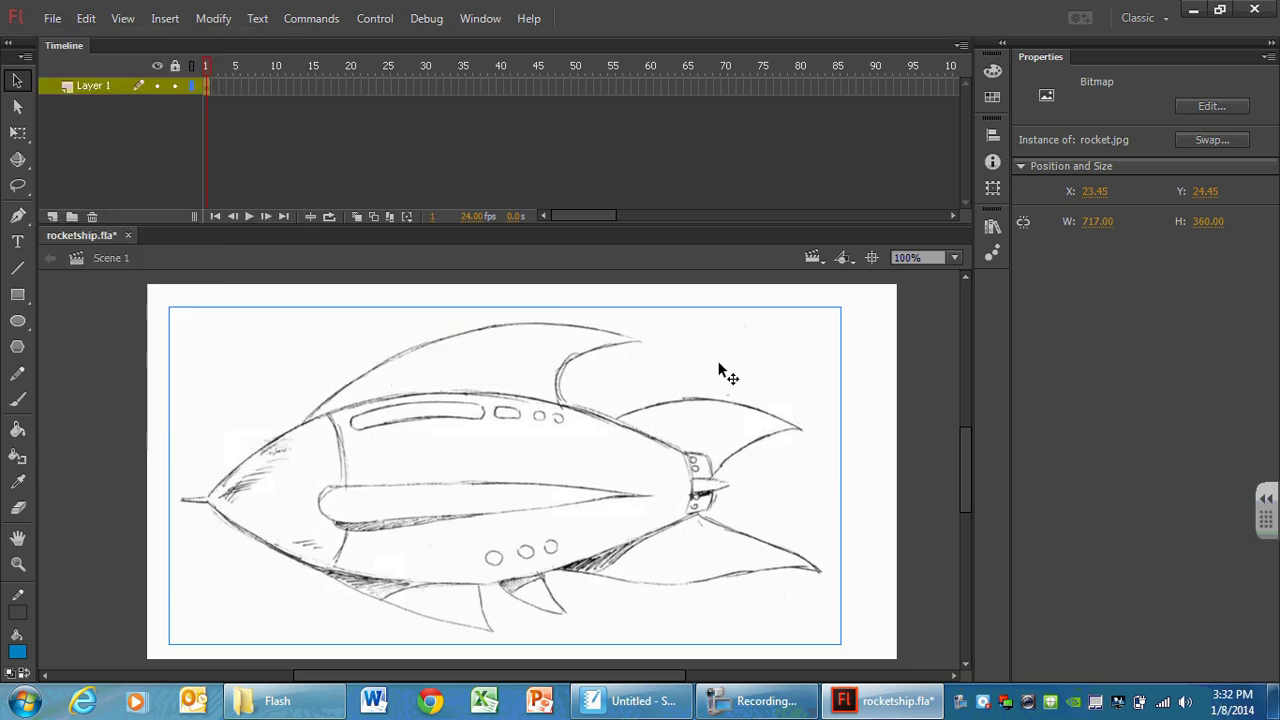
{"action": "key", "text": "Delete"}
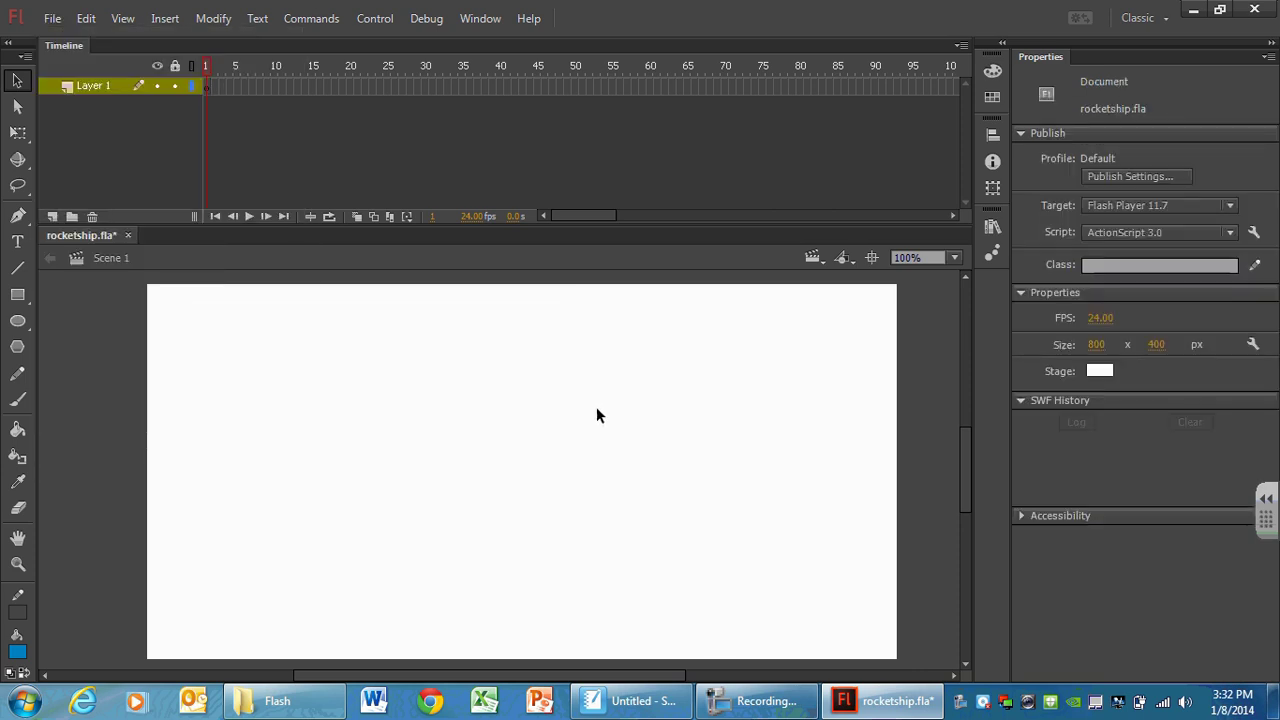
Step: Position the Explorer window showing the Flash folder over the Flash stage
{"action": "left_click", "coordinate": [282, 702]}
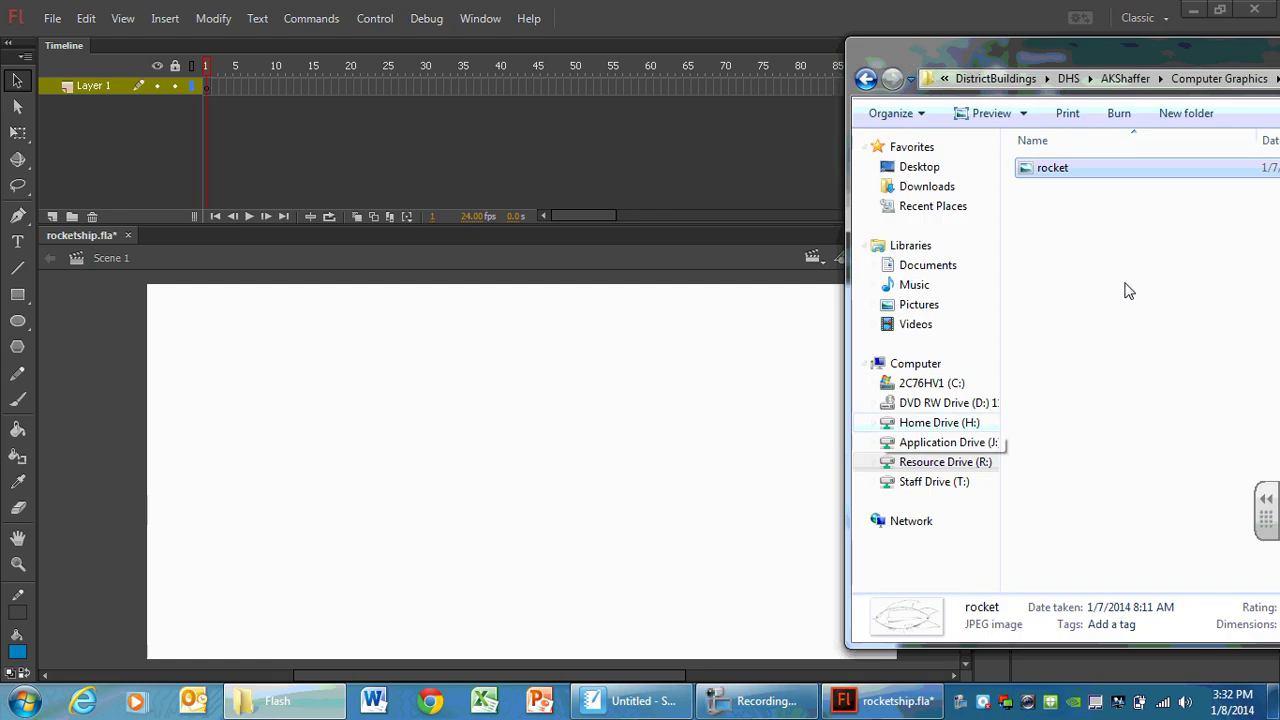
{"action": "left_click_drag", "start_coordinate": [1121, 45], "coordinate": [660, 53]}
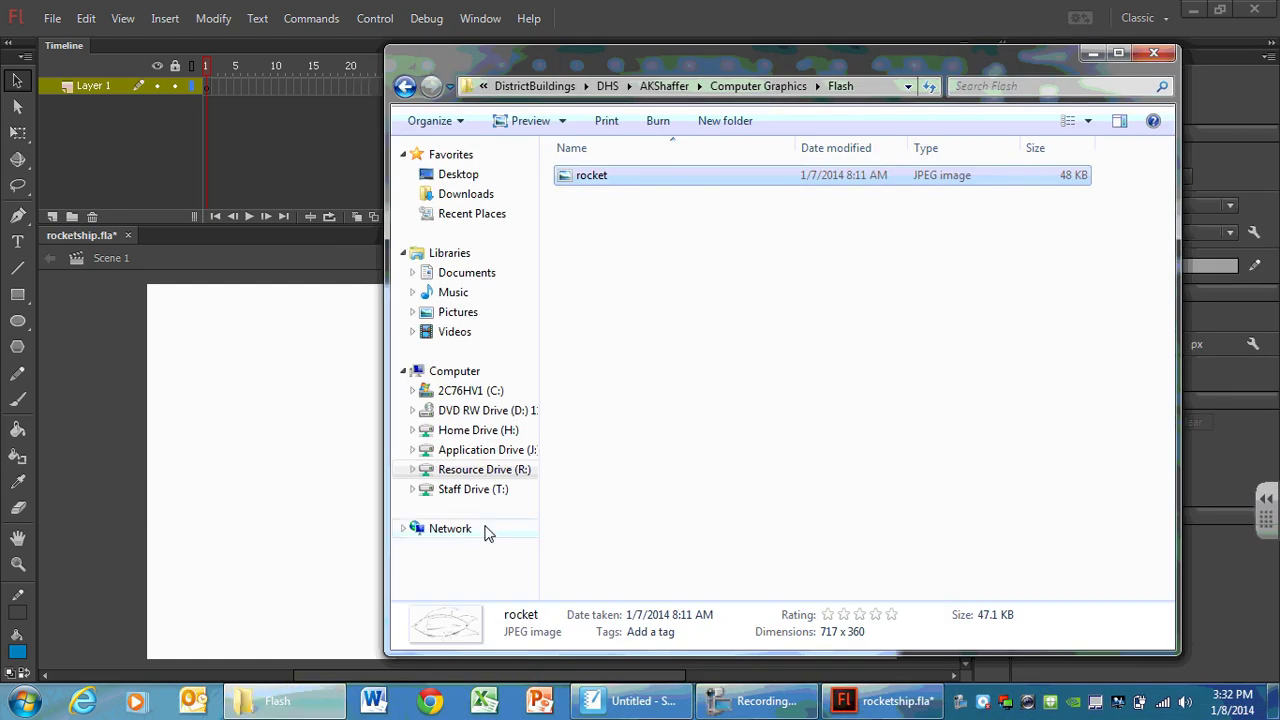
{"action": "left_click", "coordinate": [404, 86]}
{"action": "double_click", "coordinate": [589, 195]}
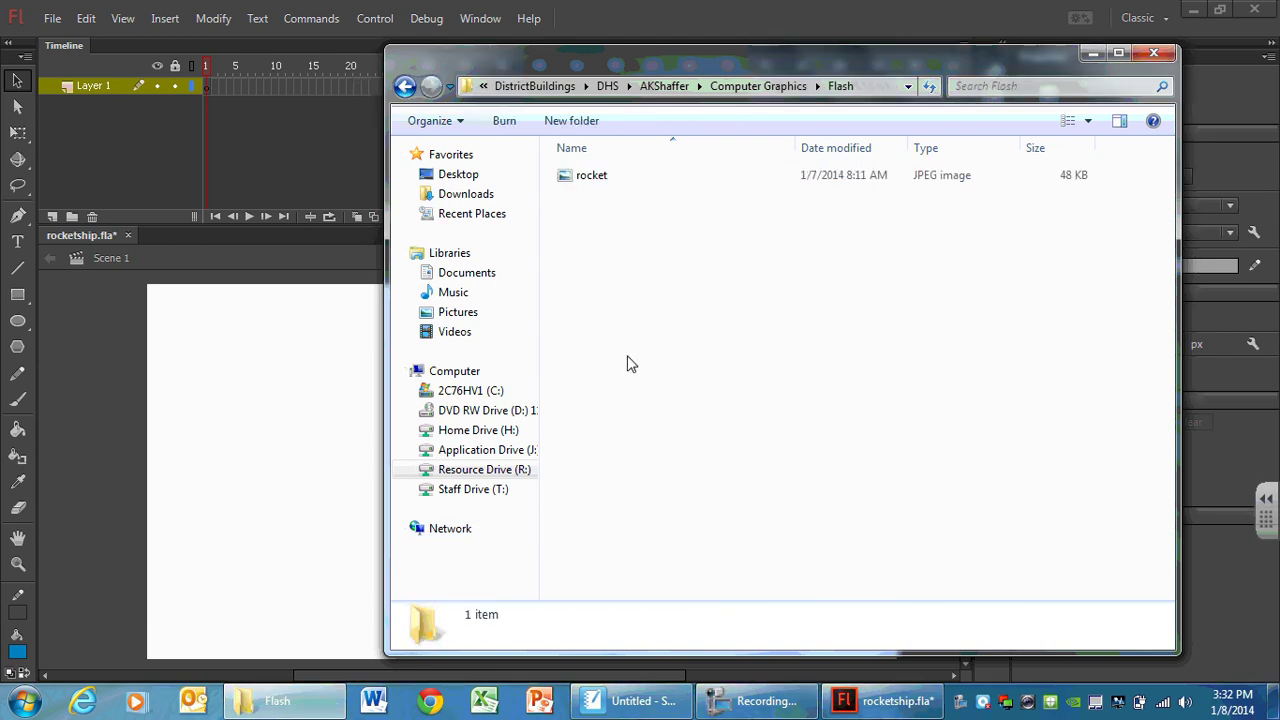
{"action": "left_click_drag", "start_coordinate": [670, 54], "coordinate": [1030, 6]}
{"action": "left_click", "coordinate": [1222, 10]}
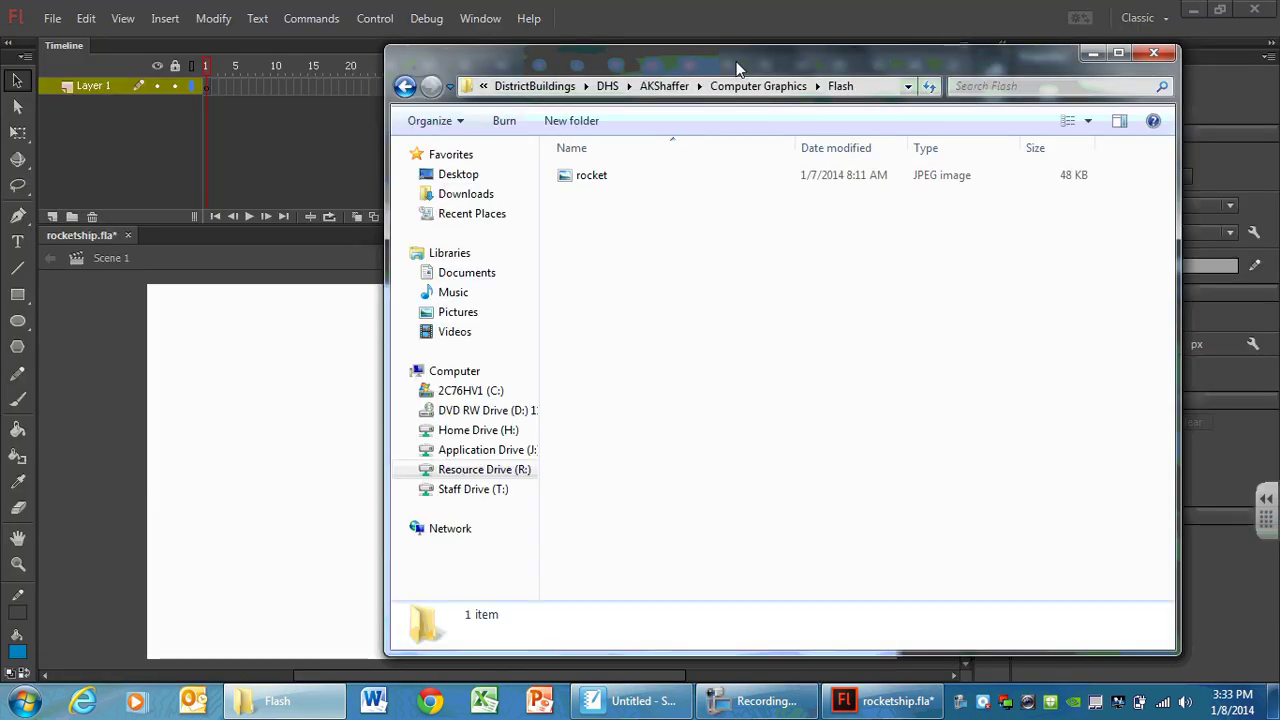
{"action": "left_click_drag", "start_coordinate": [734, 56], "coordinate": [914, 28]}
Step: Drag rocket.jpg onto the stage, replacing the existing library item
{"action": "left_click_drag", "start_coordinate": [770, 150], "coordinate": [329, 484]}
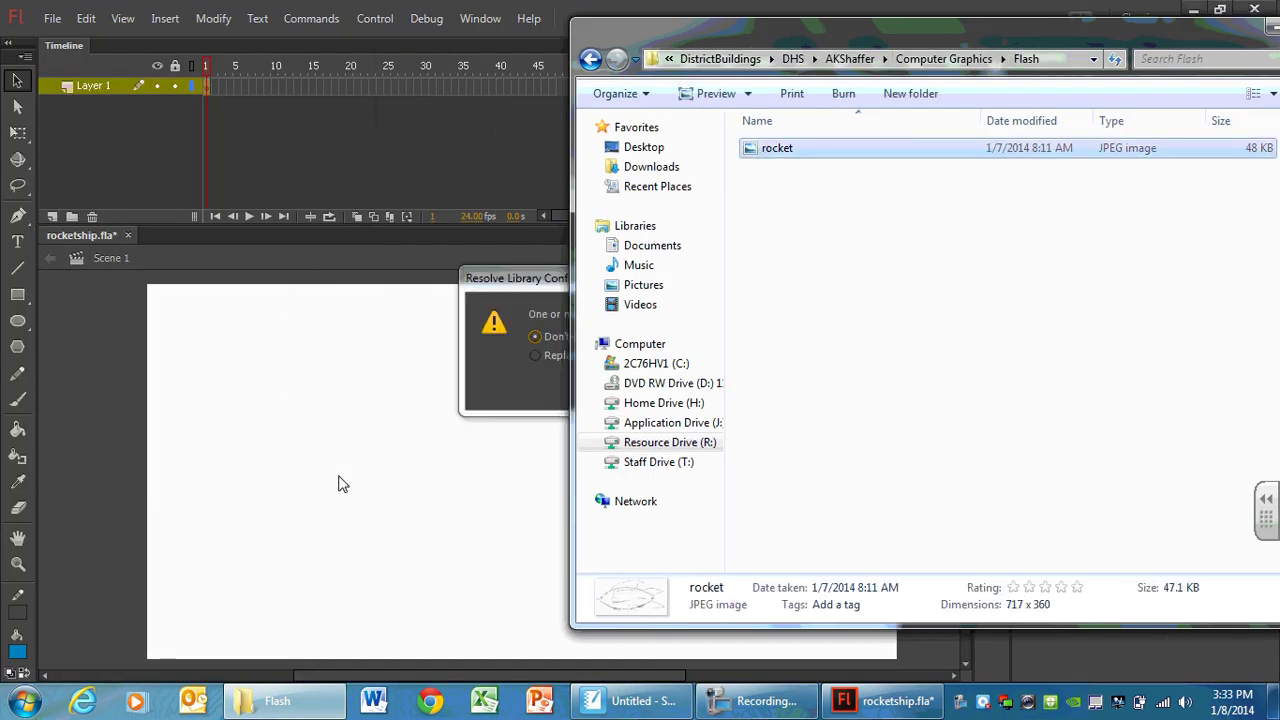
{"action": "left_click", "coordinate": [505, 279]}
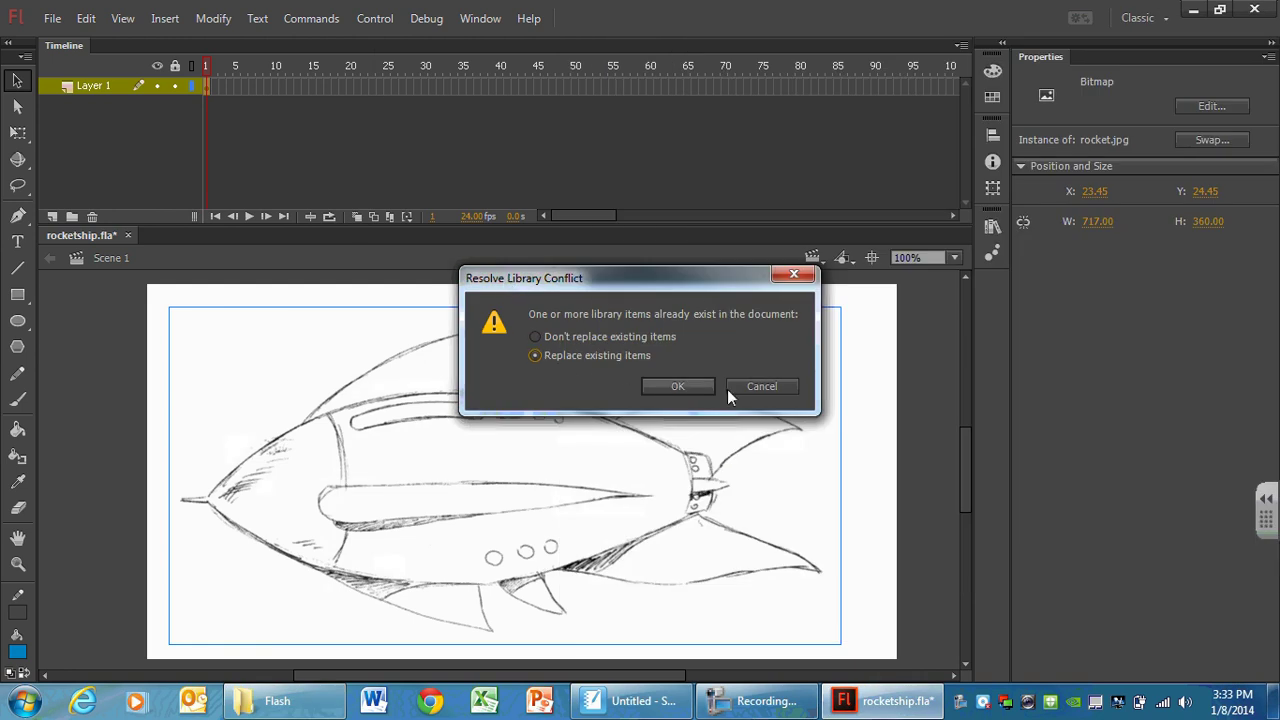
{"action": "left_click", "coordinate": [686, 385]}
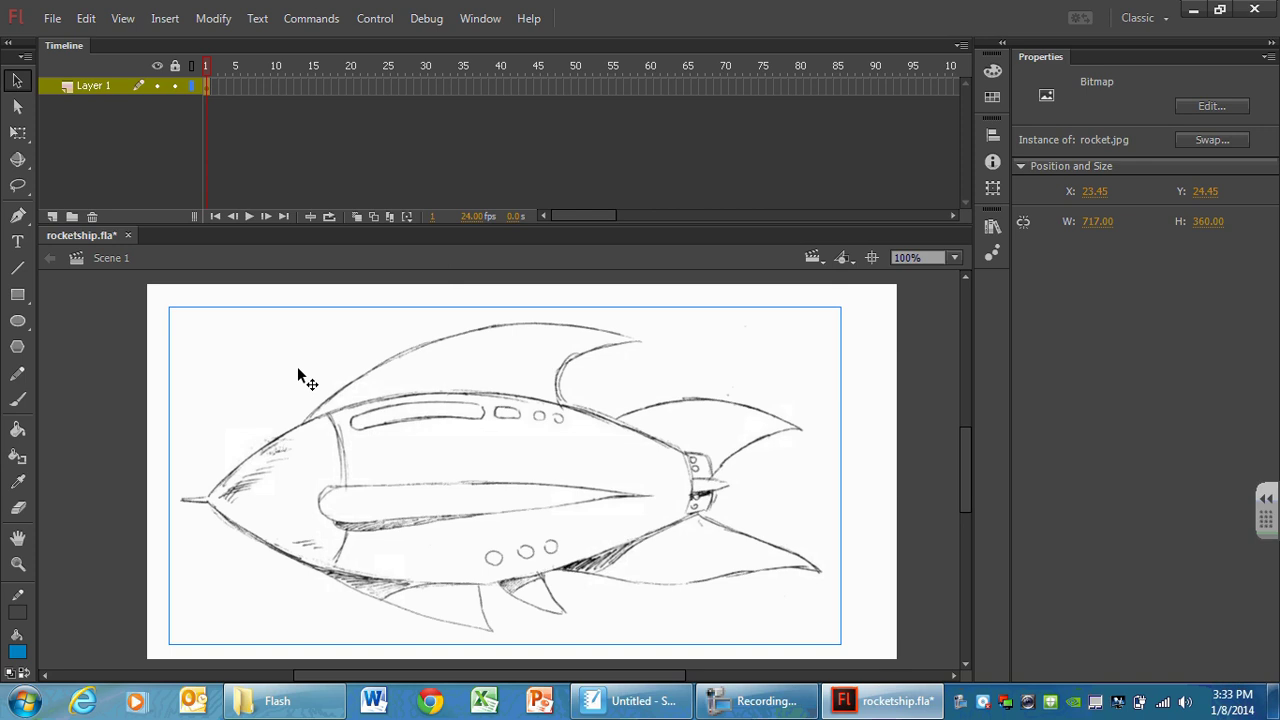
{"action": "left_click", "coordinate": [50, 16]}
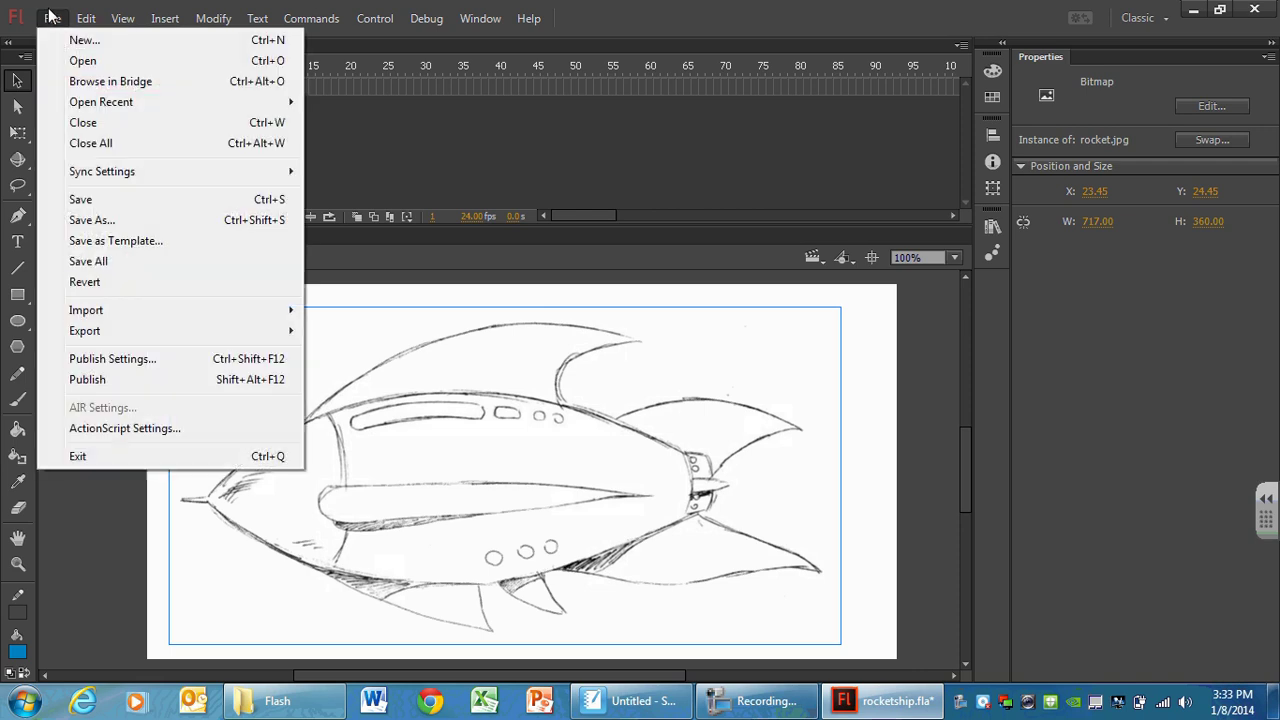
{"action": "mouse_move", "coordinate": [290, 310]}
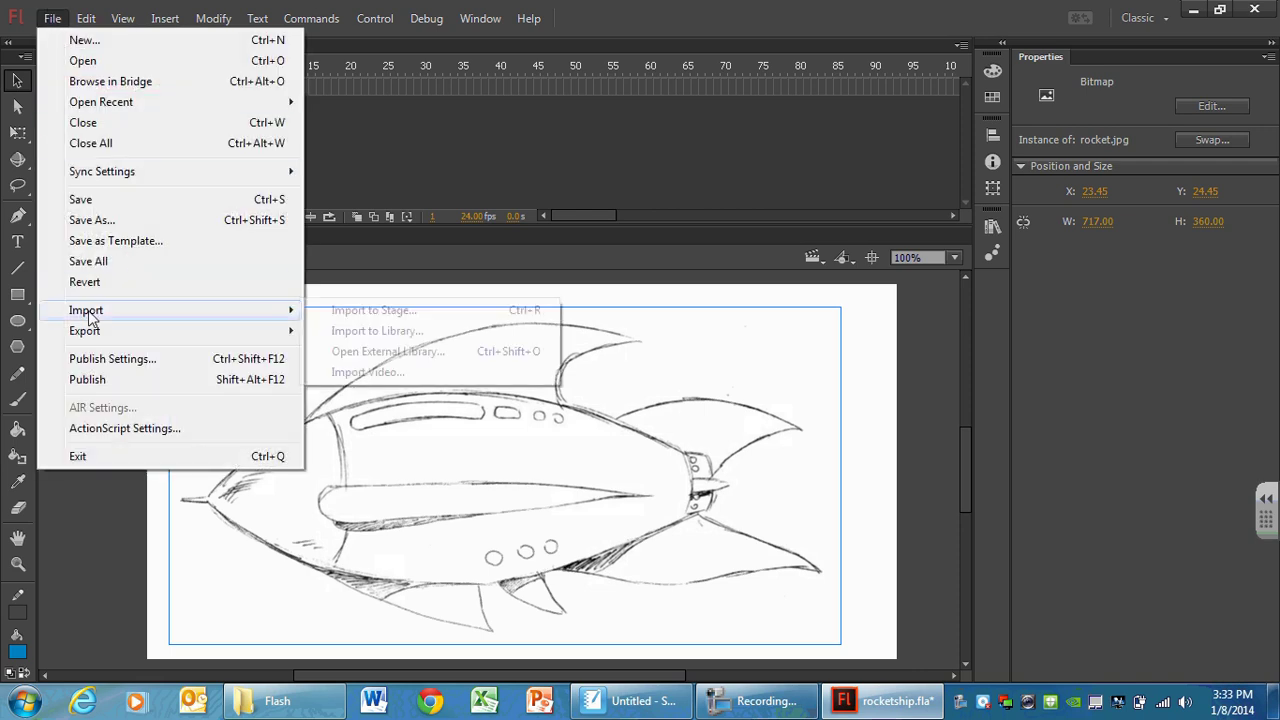
{"action": "left_click", "coordinate": [360, 311]}
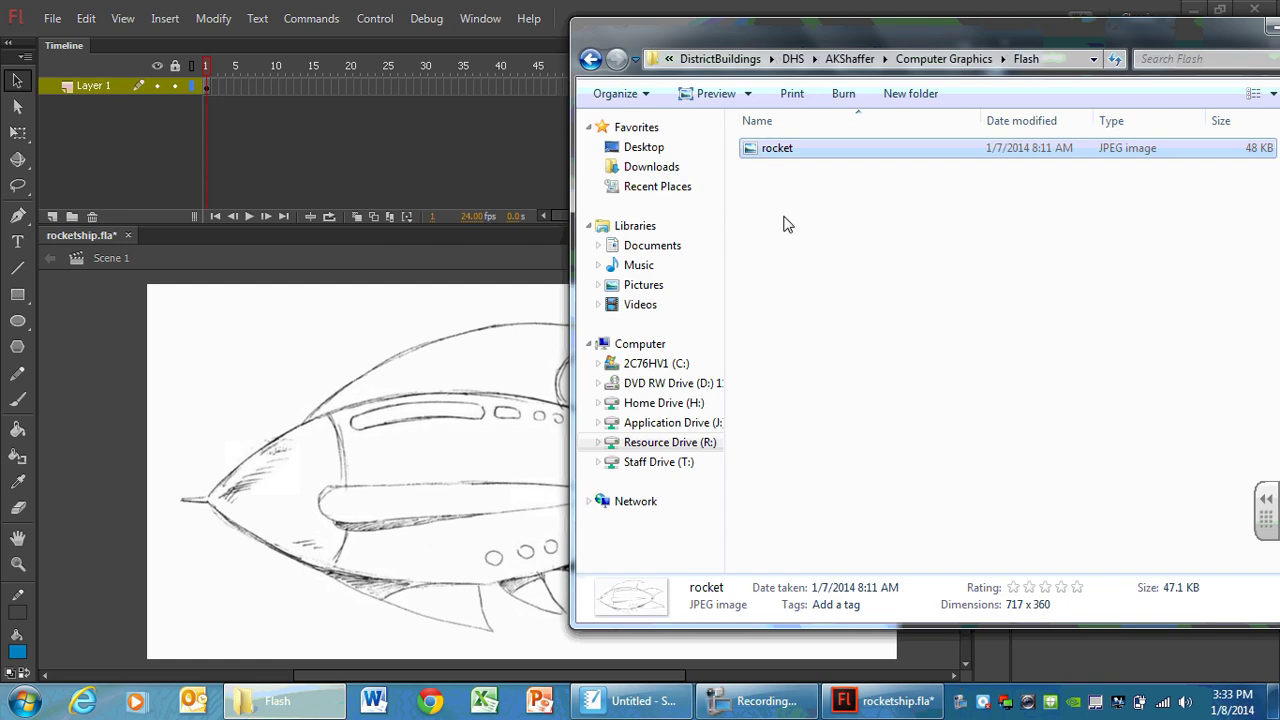
{"action": "left_click_drag", "start_coordinate": [790, 40], "coordinate": [725, 47]}
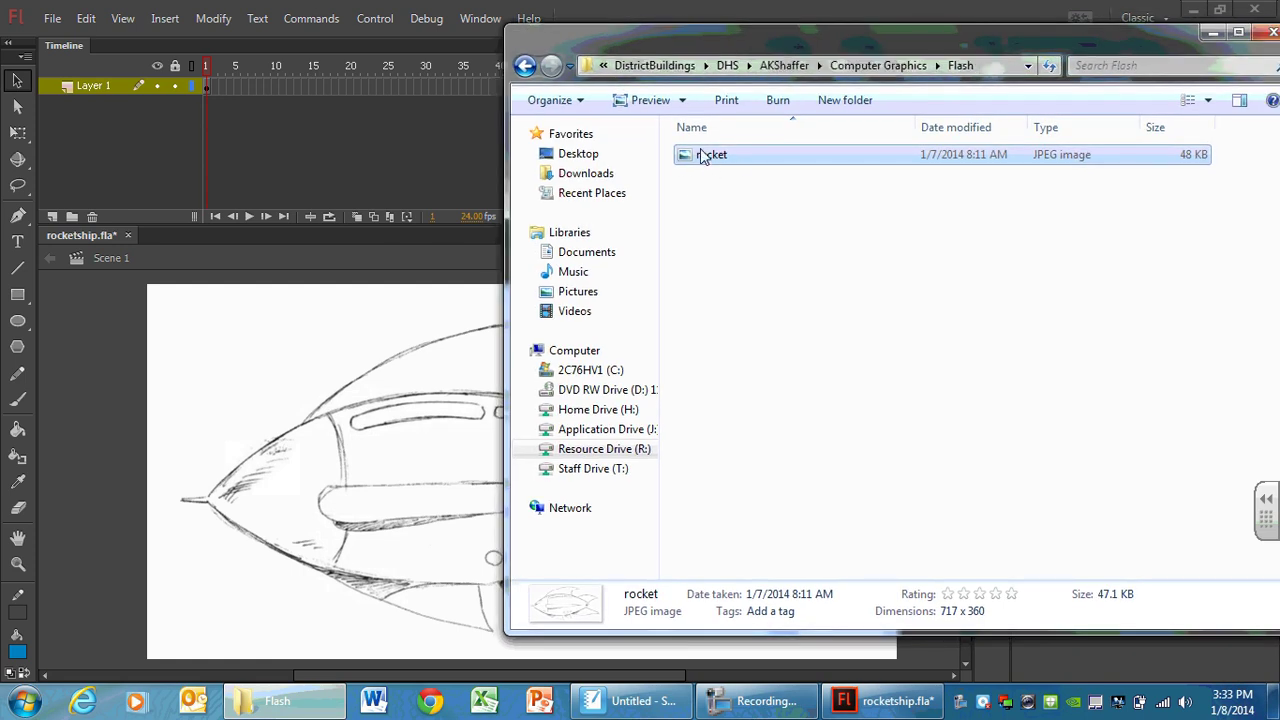
{"action": "left_click", "coordinate": [417, 260]}
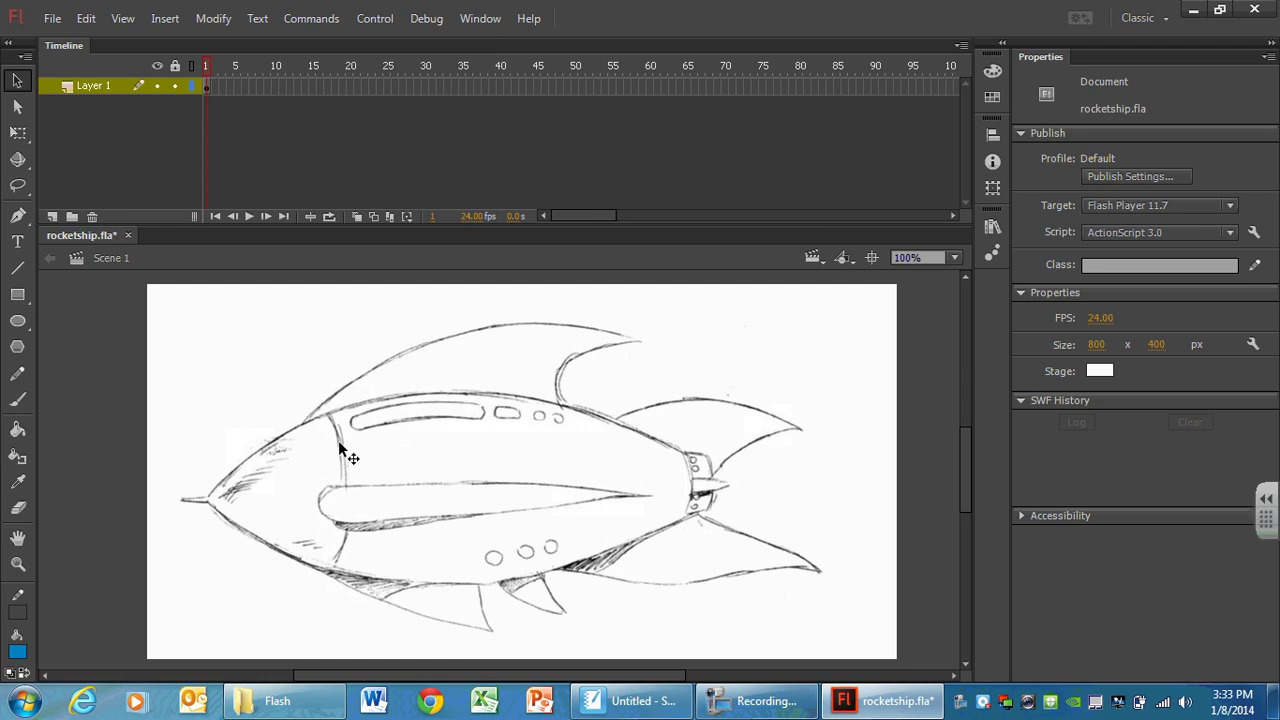
Step: Drag the rocket sketch with the Selection Tool until it sits at X 41.50, Y 24.45
{"action": "left_click", "coordinate": [18, 78]}
{"action": "left_click_drag", "start_coordinate": [409, 482], "coordinate": [329, 523]}
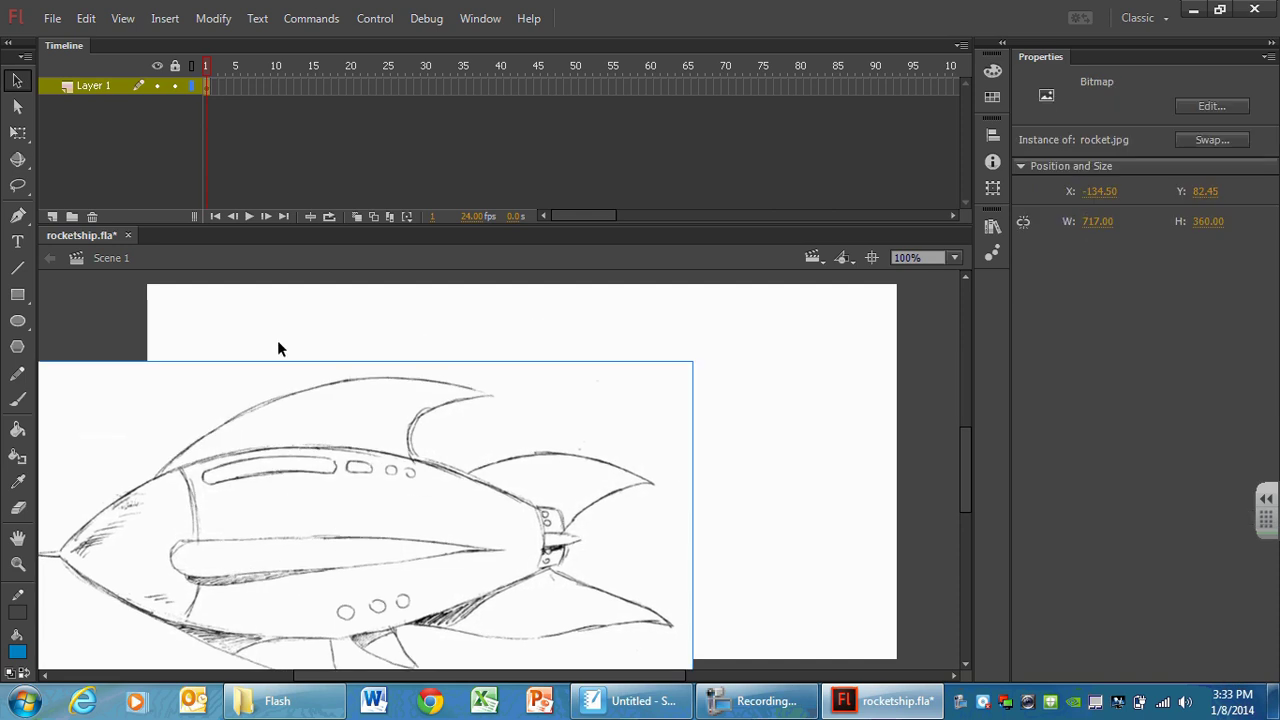
{"action": "right_click", "coordinate": [246, 509]}
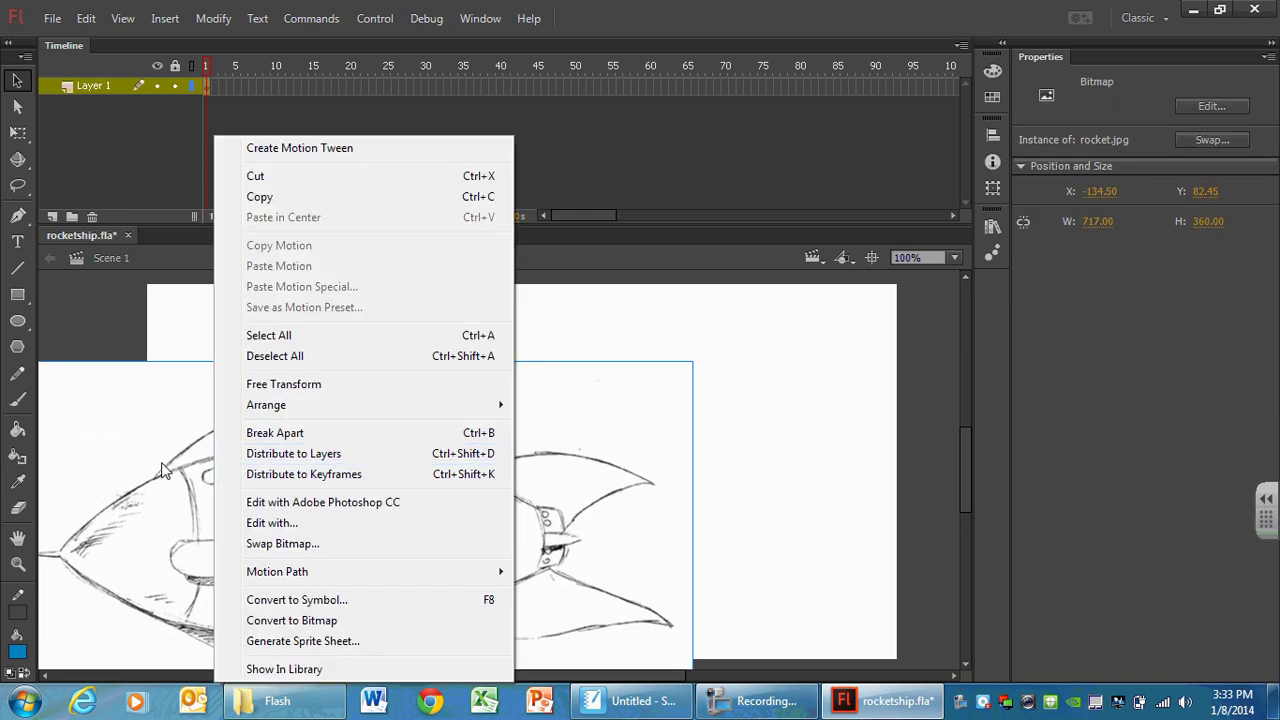
{"action": "left_click", "coordinate": [163, 507]}
{"action": "left_click_drag", "start_coordinate": [163, 507], "coordinate": [329, 450]}
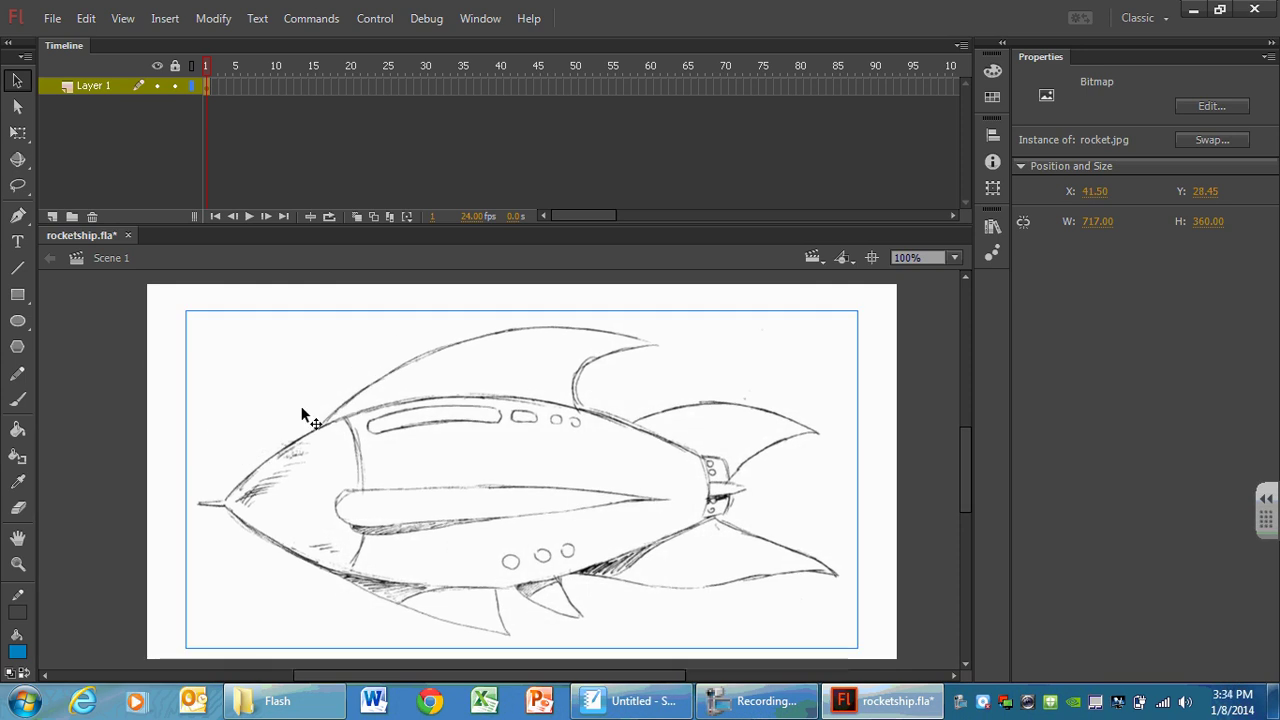
{"action": "mouse_move", "coordinate": [463, 451]}
{"action": "left_mouse_down"}
{"action": "mouse_move", "coordinate": [534, 471]}
{"action": "mouse_move", "coordinate": [586, 457]}
{"action": "mouse_move", "coordinate": [484, 446]}
{"action": "left_mouse_up"}
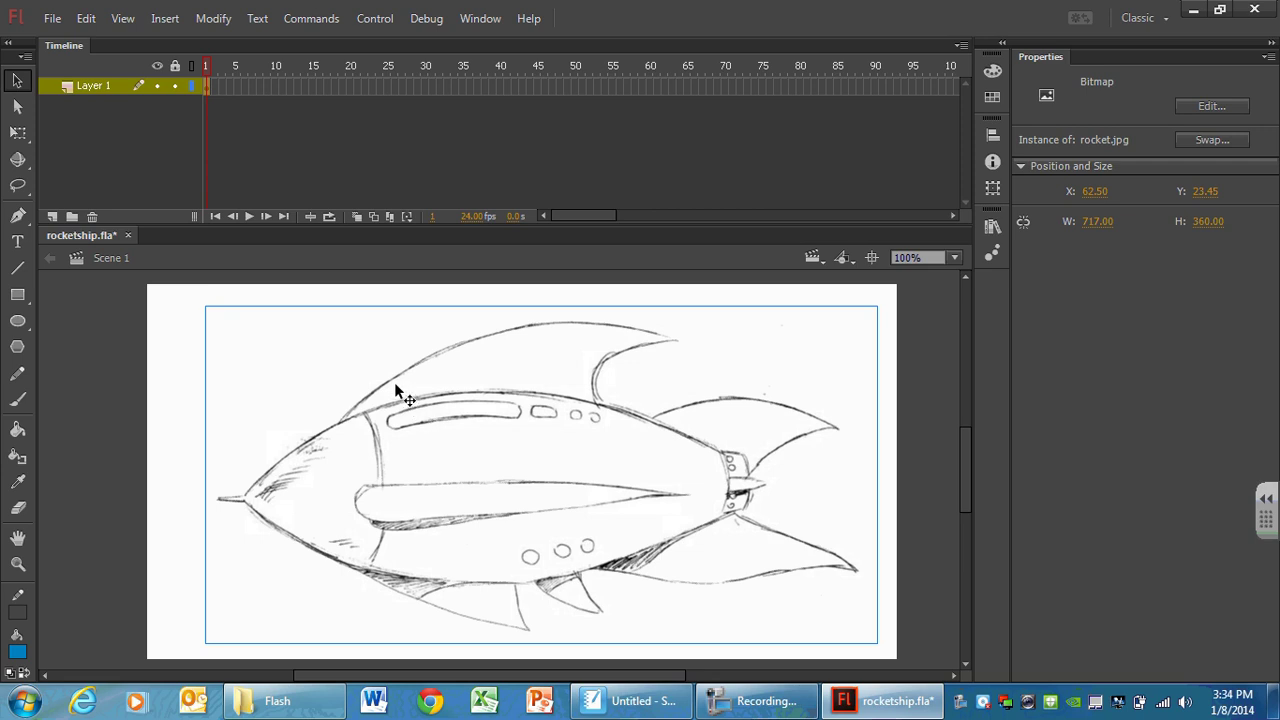
{"action": "left_click_drag", "start_coordinate": [343, 396], "coordinate": [409, 401]}
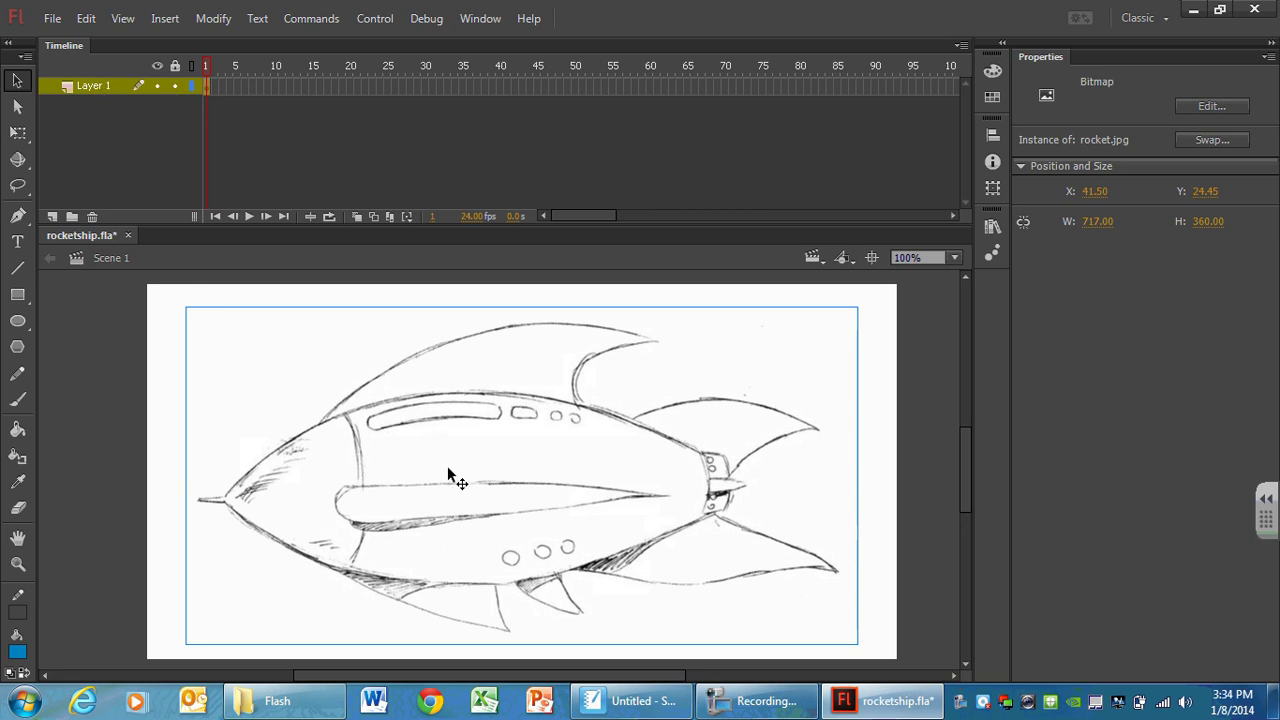
Step: Rename Layer 1, which holds the rocket bitmap, to 'sketch'
{"action": "left_click", "coordinate": [157, 86]}
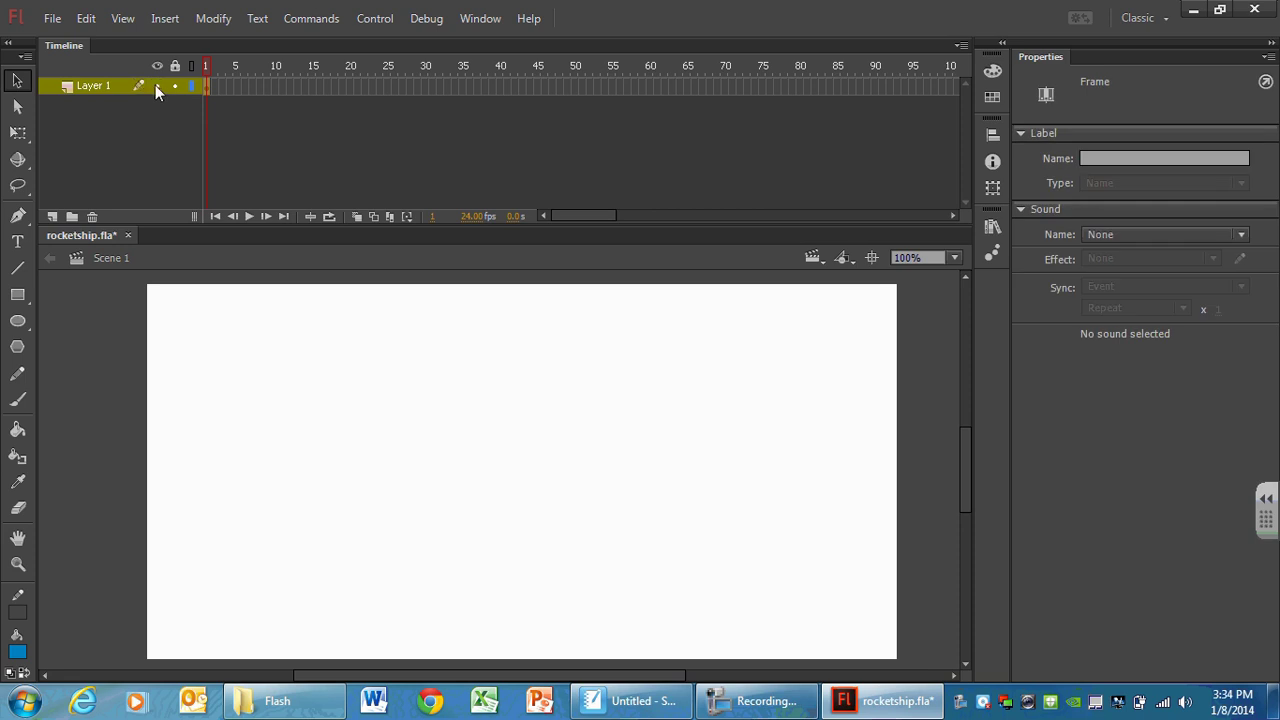
{"action": "left_click", "coordinate": [155, 85]}
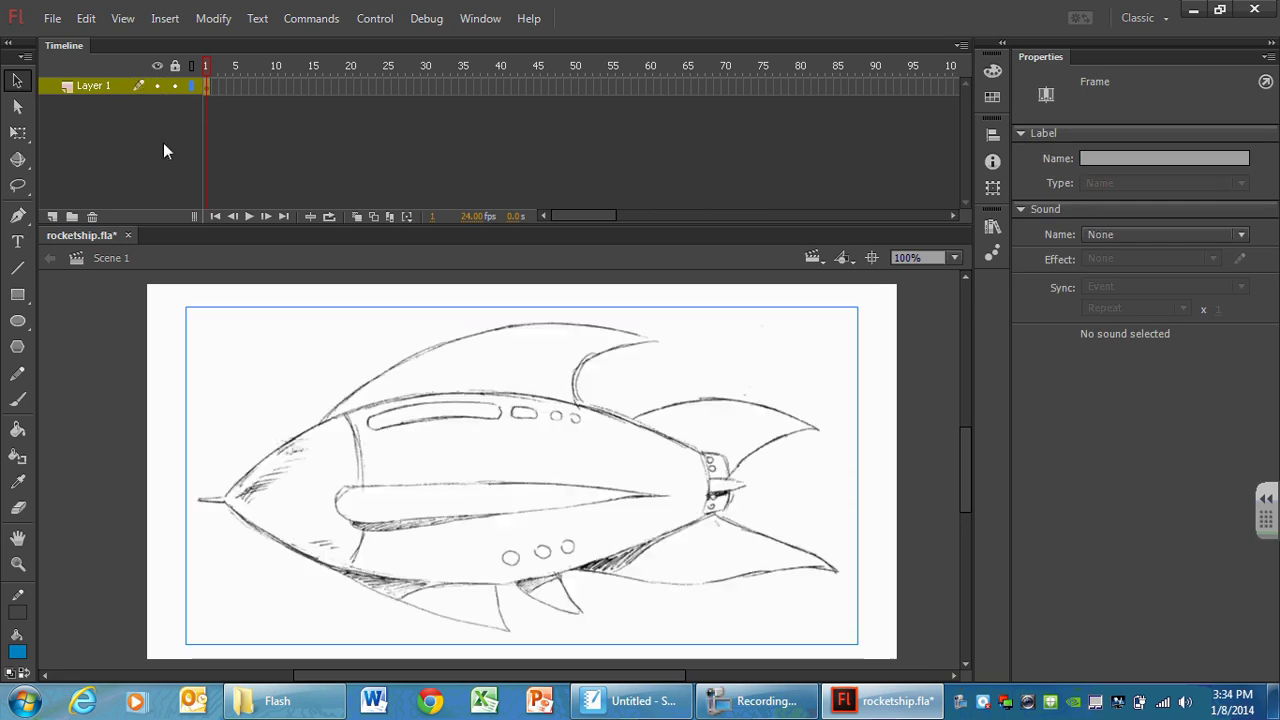
{"action": "double_click", "coordinate": [97, 84]}
{"action": "type", "text": "ske"}
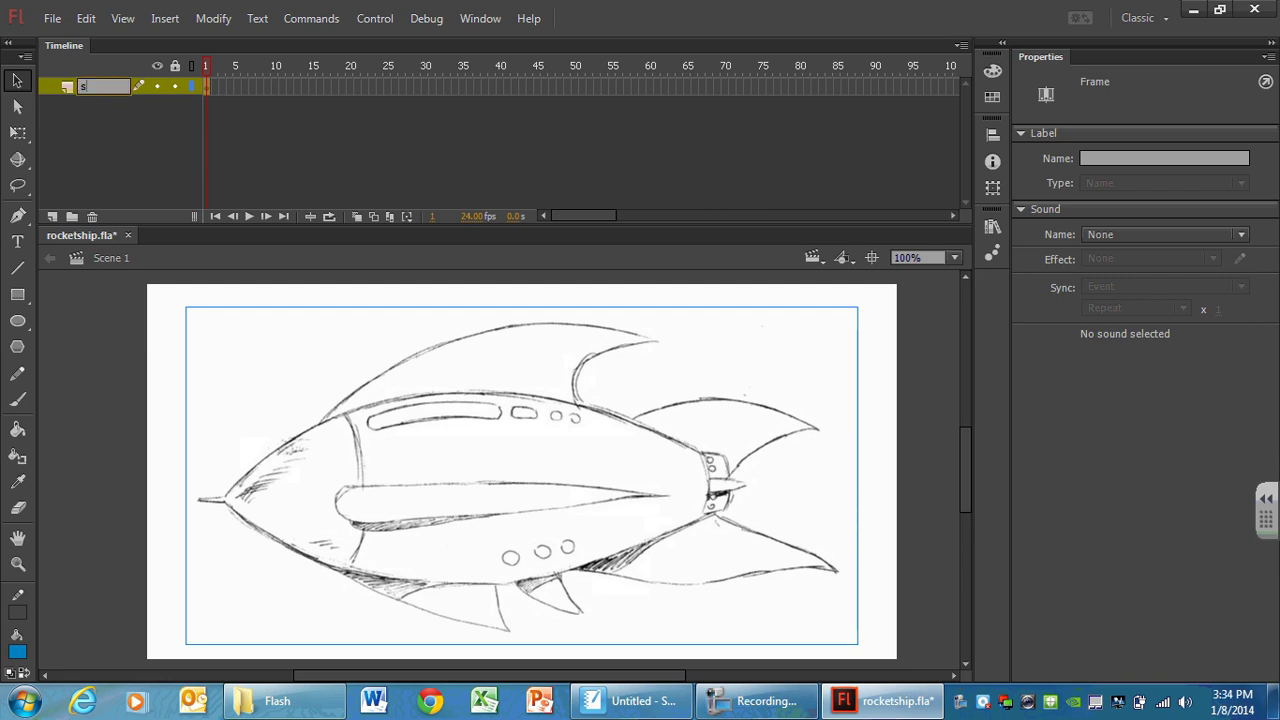
{"action": "type", "text": "tch"}
{"action": "left_click", "coordinate": [85, 154]}
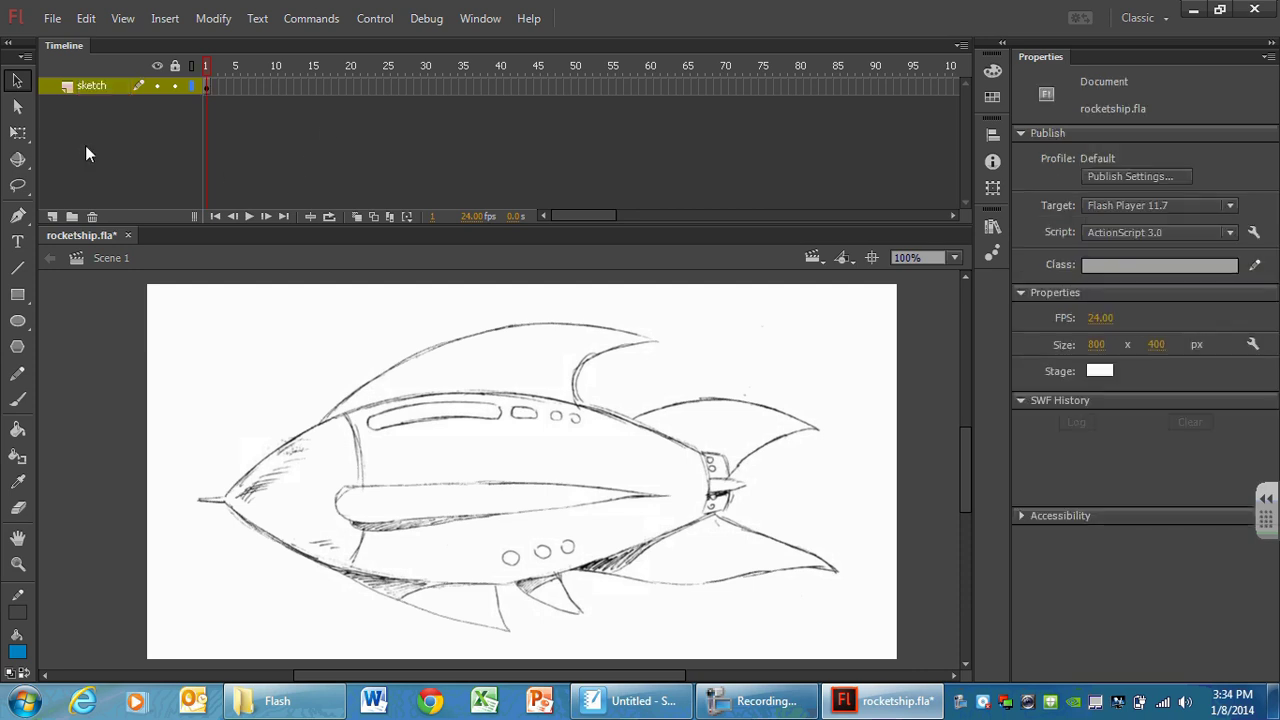
{"action": "left_click", "coordinate": [59, 81]}
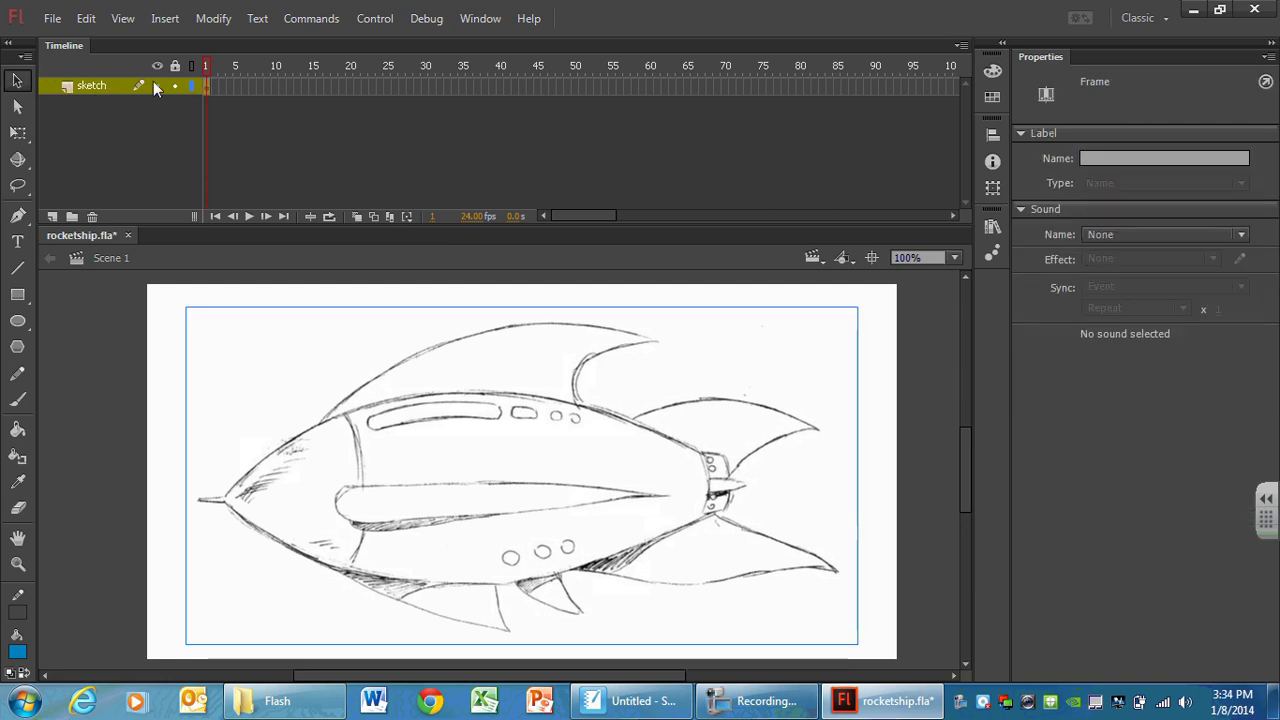
{"action": "left_click", "coordinate": [103, 120]}
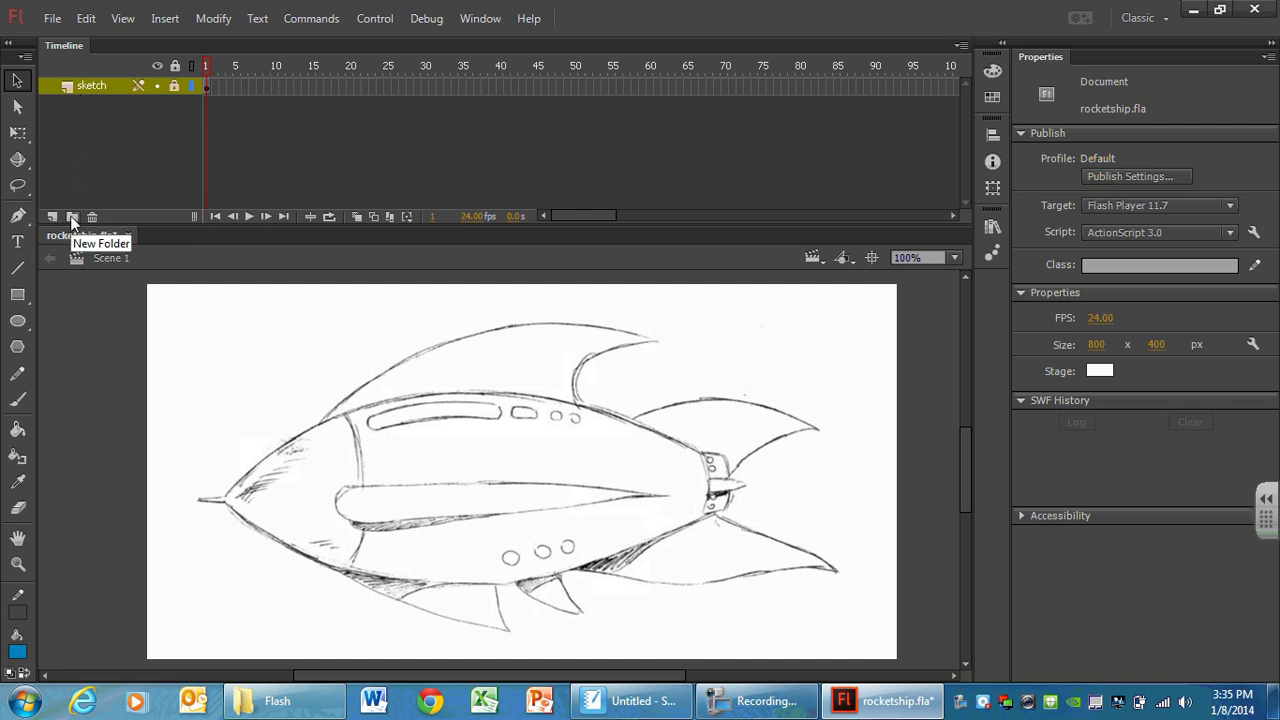
Step: Create two new timeline folders, naming Folder 2 'Body' and Folder 1 'Fins'
{"action": "left_click", "coordinate": [72, 217]}
{"action": "left_click", "coordinate": [72, 217]}
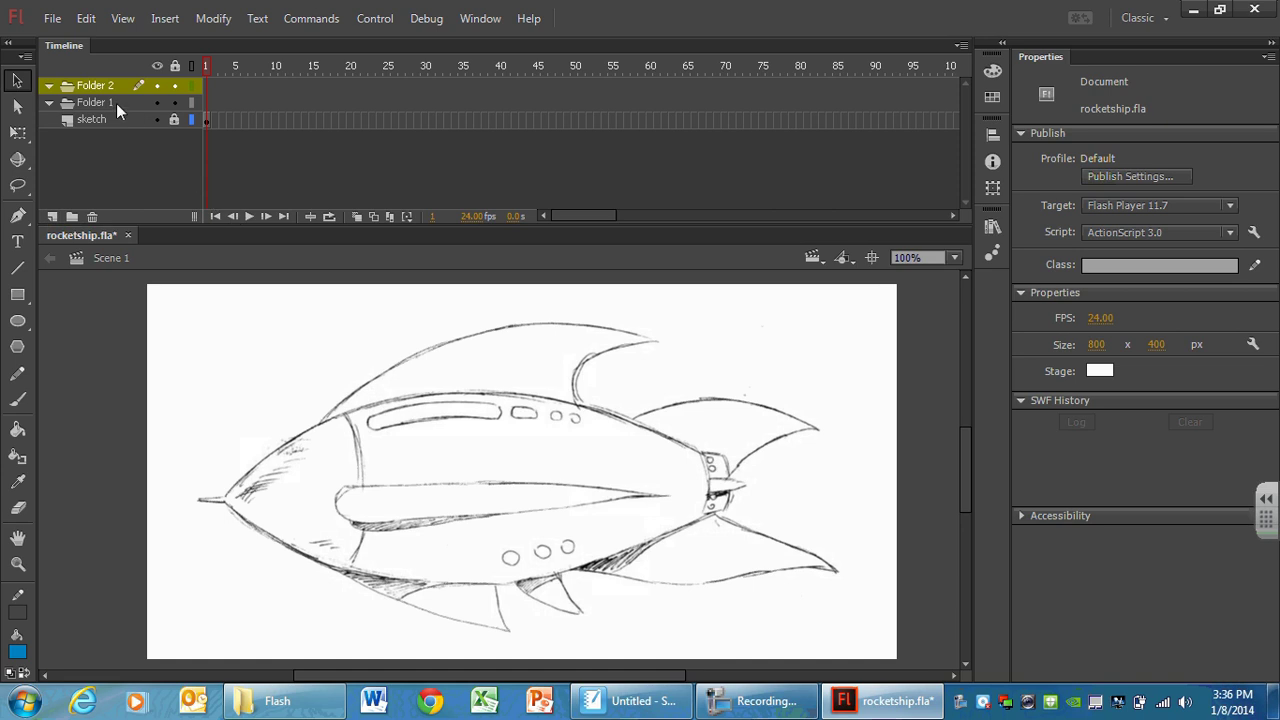
{"action": "double_click", "coordinate": [92, 86]}
{"action": "type", "text": "Body"}
{"action": "key", "text": "Return"}
{"action": "double_click", "coordinate": [88, 108]}
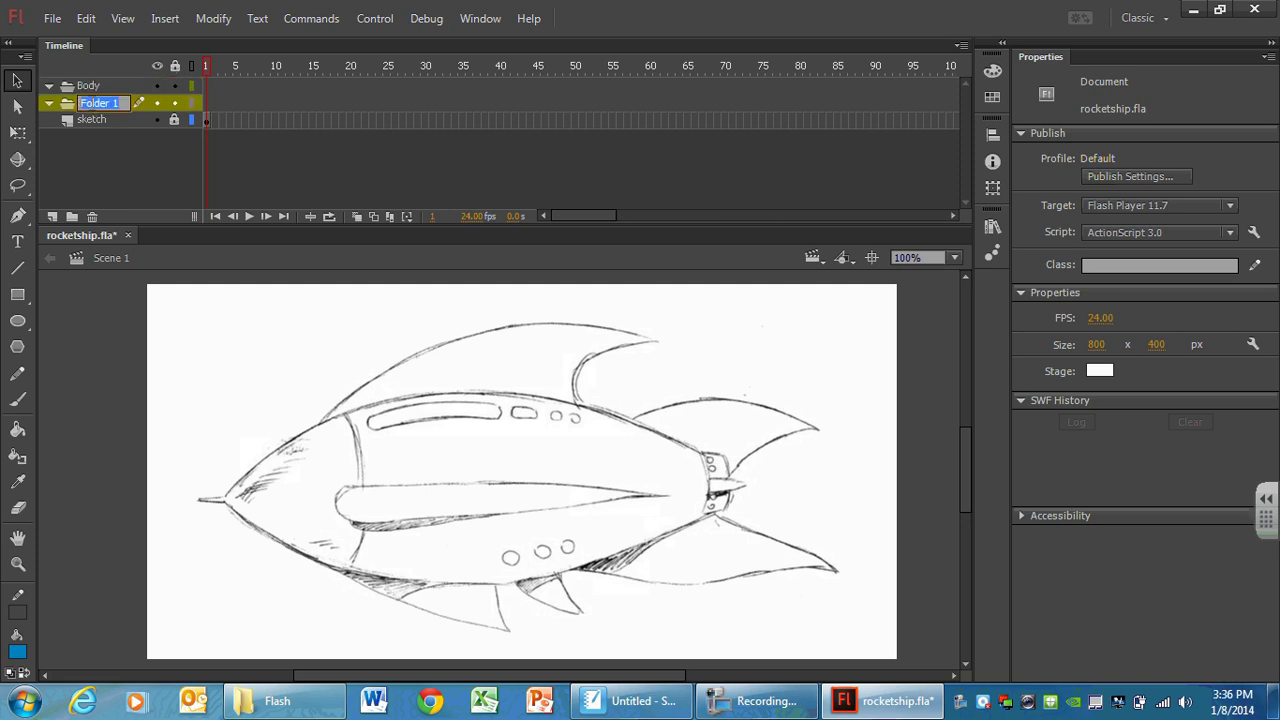
{"action": "type", "text": "Fins"}
Step: Add Layer 6, move it into the Body folder, and collapse Body
{"action": "left_click", "coordinate": [54, 217]}
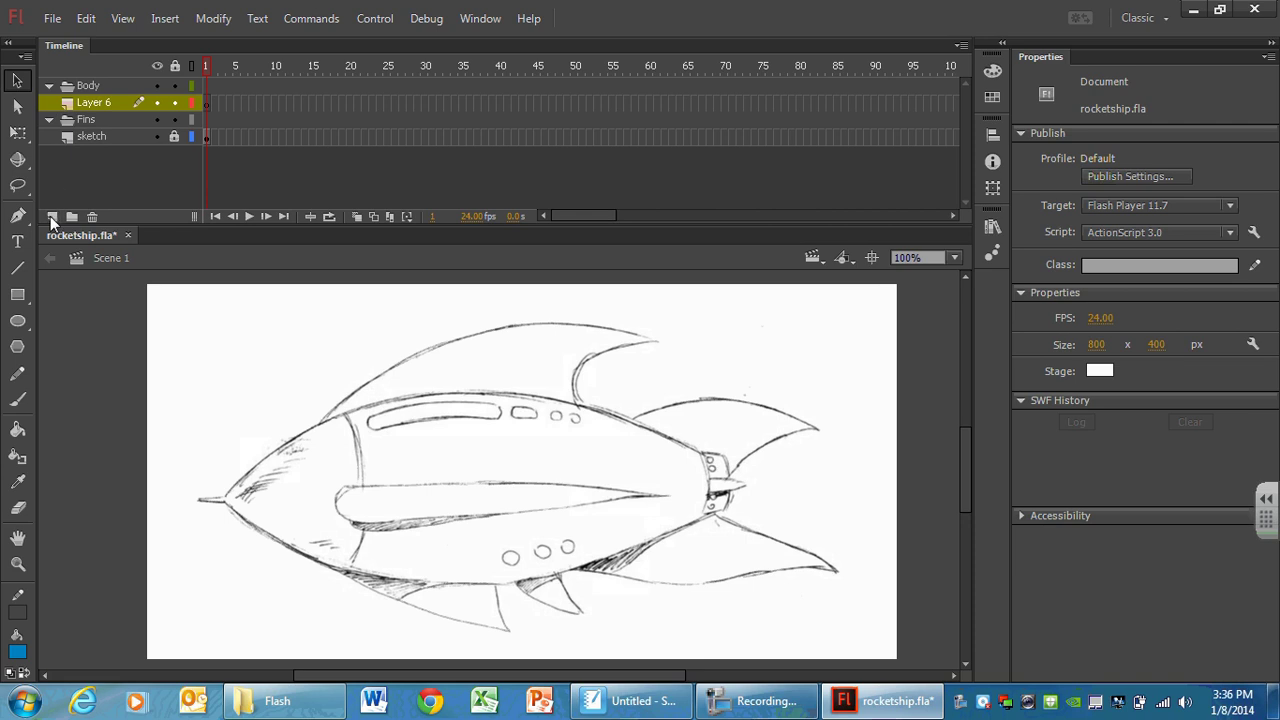
{"action": "left_click", "coordinate": [67, 105]}
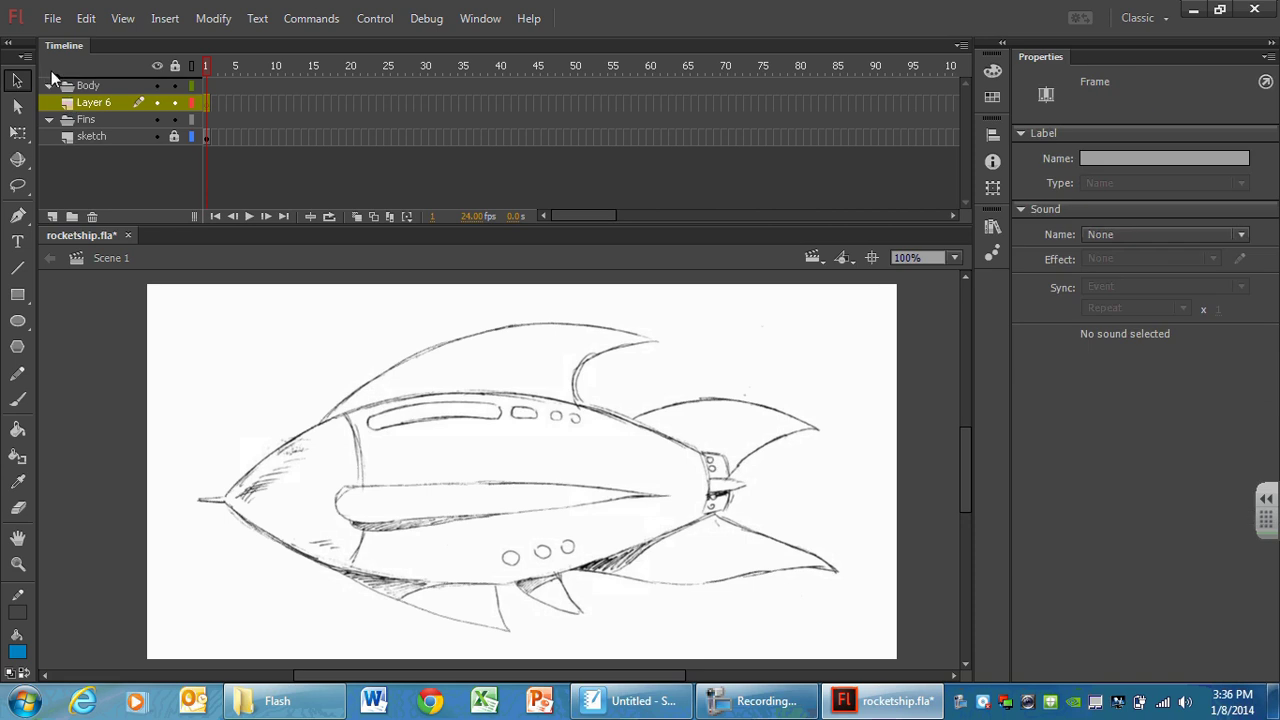
{"action": "left_click_drag", "start_coordinate": [72, 88], "coordinate": [76, 92]}
{"action": "left_click", "coordinate": [49, 86]}
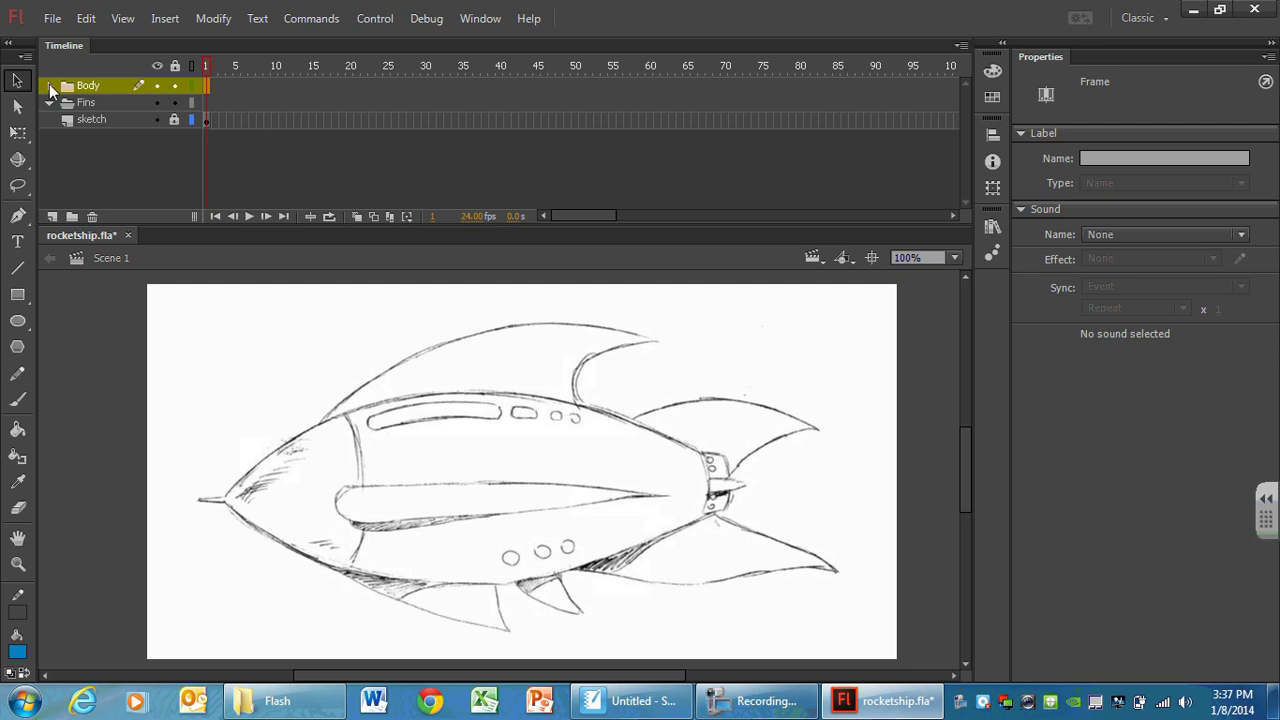
Step: Expand Body and add three more layers above Layer 6
{"action": "left_click", "coordinate": [49, 85]}
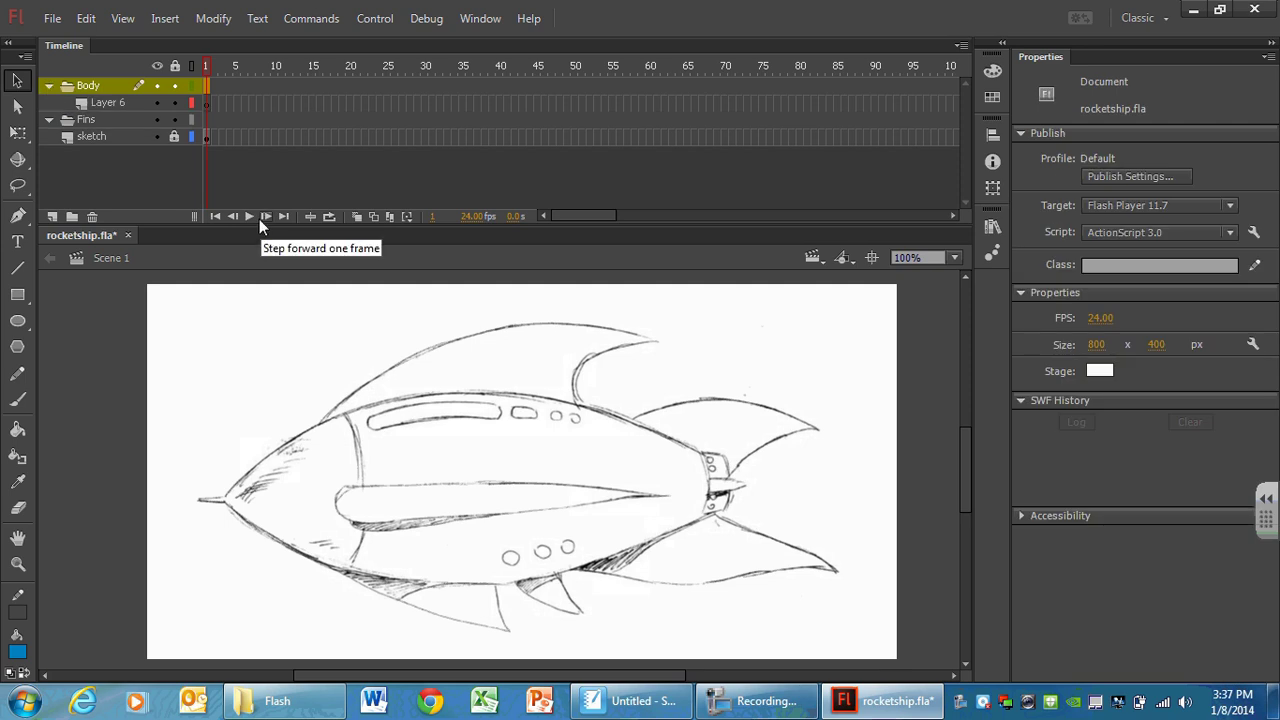
{"action": "left_click", "coordinate": [111, 102]}
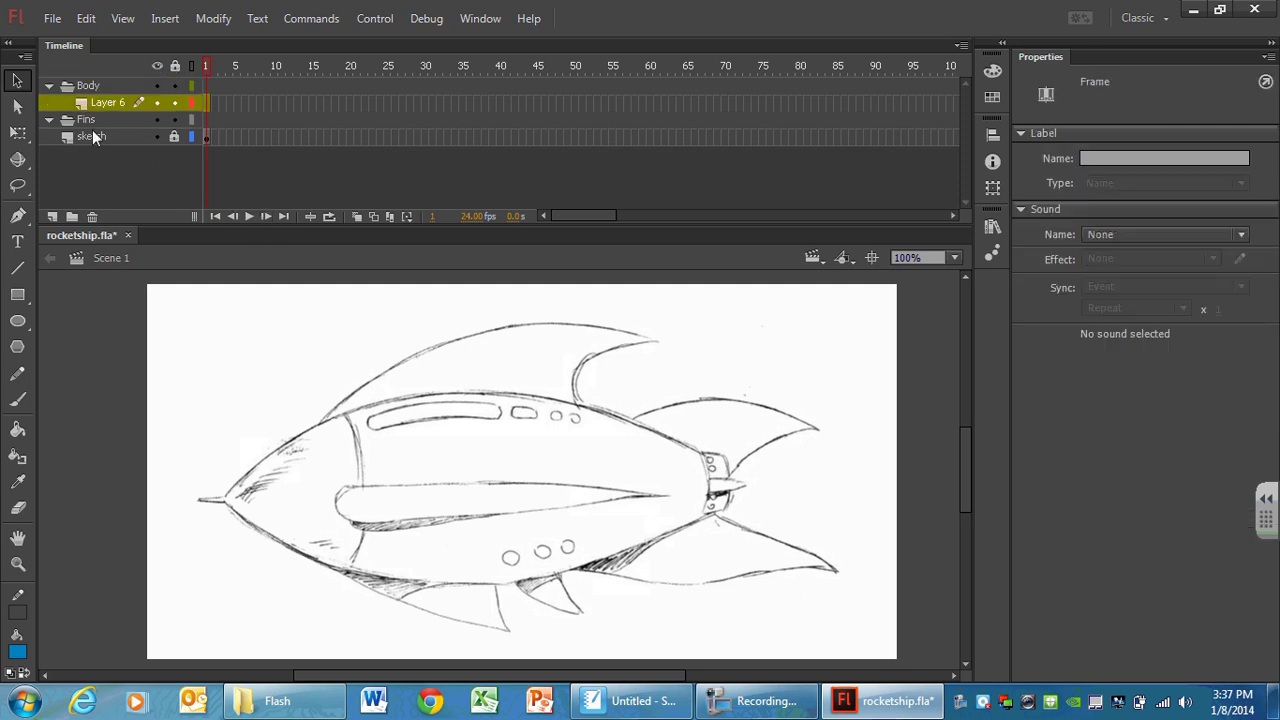
{"action": "left_click", "coordinate": [53, 216]}
{"action": "left_click", "coordinate": [53, 216]}
{"action": "left_click", "coordinate": [53, 216]}
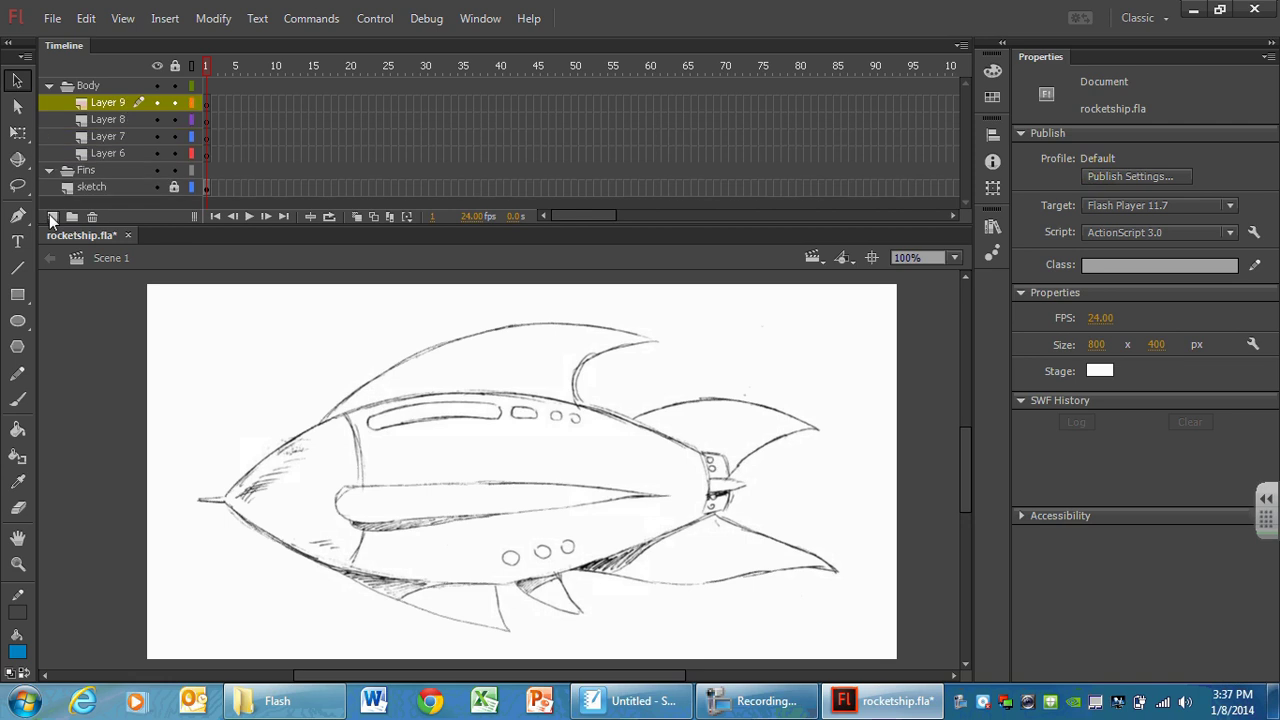
Step: Rename Layer 9 to 'body' and Layer 8 to 'exhaust vent', widening the name column
{"action": "double_click", "coordinate": [103, 107]}
{"action": "type", "text": "body"}
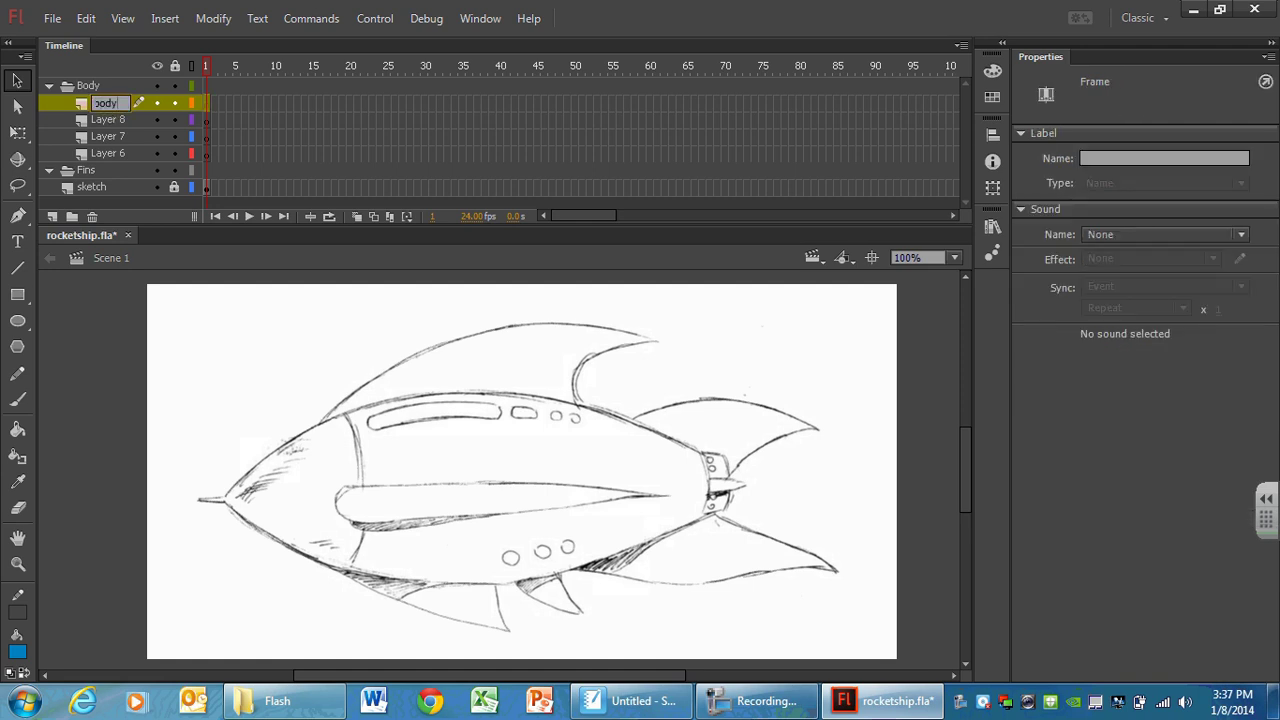
{"action": "key", "text": "Return"}
{"action": "double_click", "coordinate": [123, 122]}
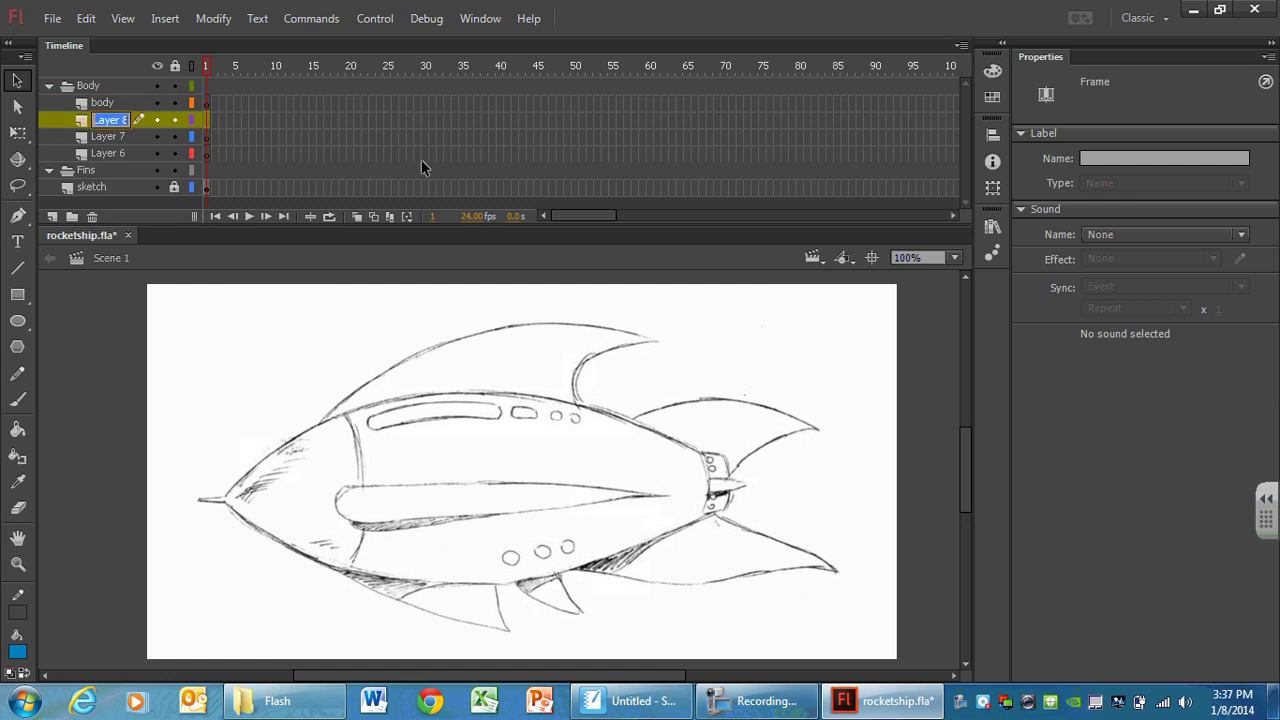
{"action": "type", "text": "ex"}
{"action": "type", "text": "haust"}
{"action": "type", "text": " vent"}
{"action": "key", "text": "Return"}
{"action": "left_click_drag", "start_coordinate": [202, 141], "coordinate": [281, 148]}
Step: Rename Layer 7 to 'windows' and Layer 6 to 'nose cone'
{"action": "double_click", "coordinate": [112, 136]}
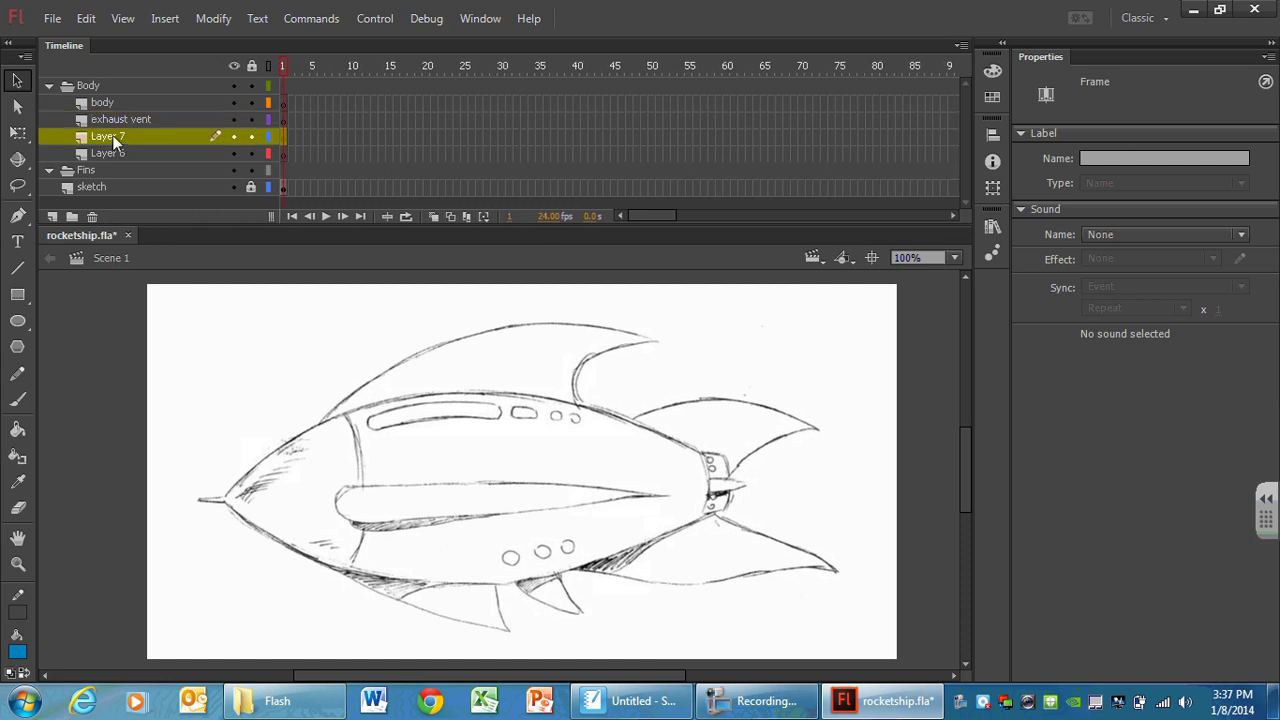
{"action": "type", "text": "windows"}
{"action": "key", "text": "Return"}
{"action": "double_click", "coordinate": [101, 153]}
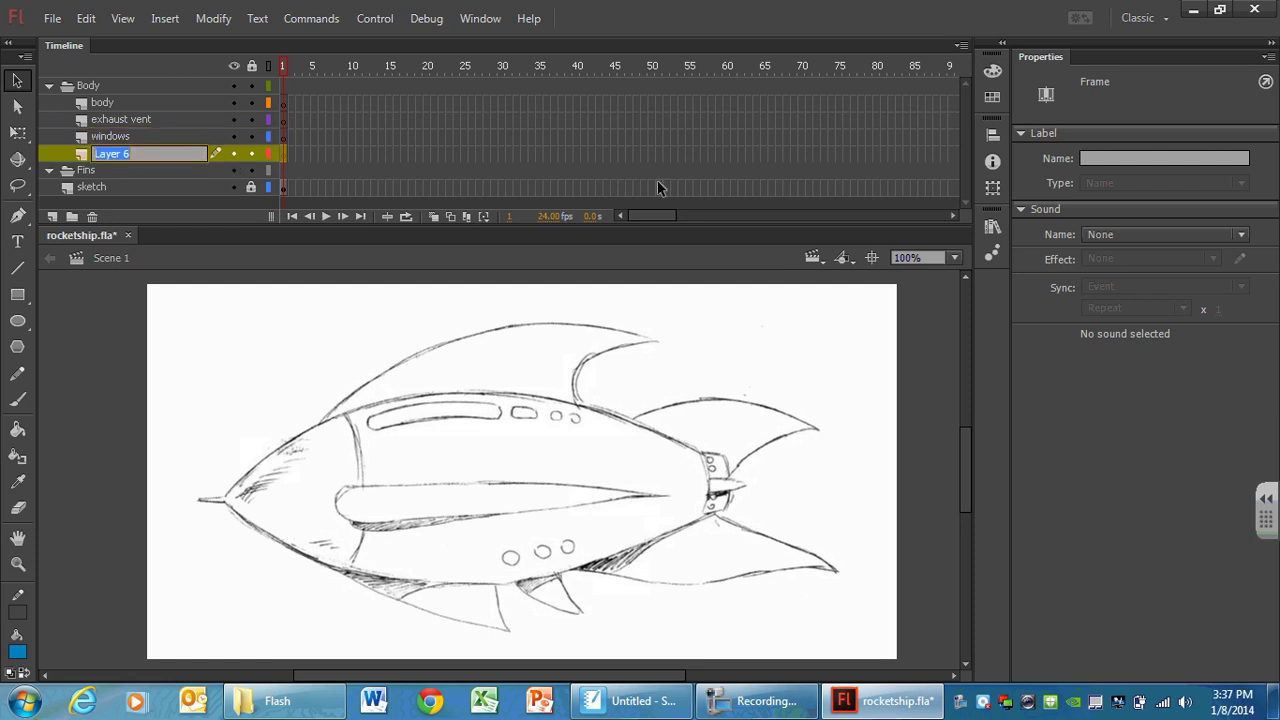
{"action": "type", "text": "nose cone"}
{"action": "key", "text": "Return"}
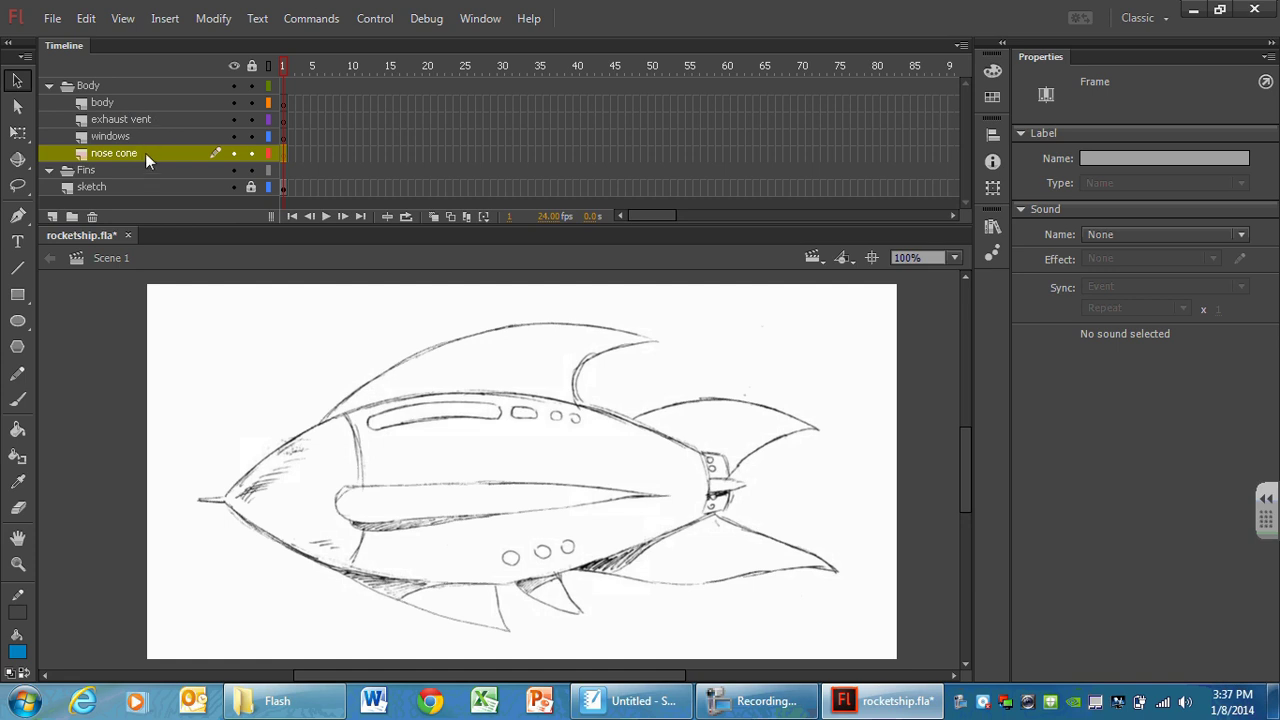
Step: Collapse Body and add three new layers inside the Fins folder
{"action": "left_click", "coordinate": [48, 85]}
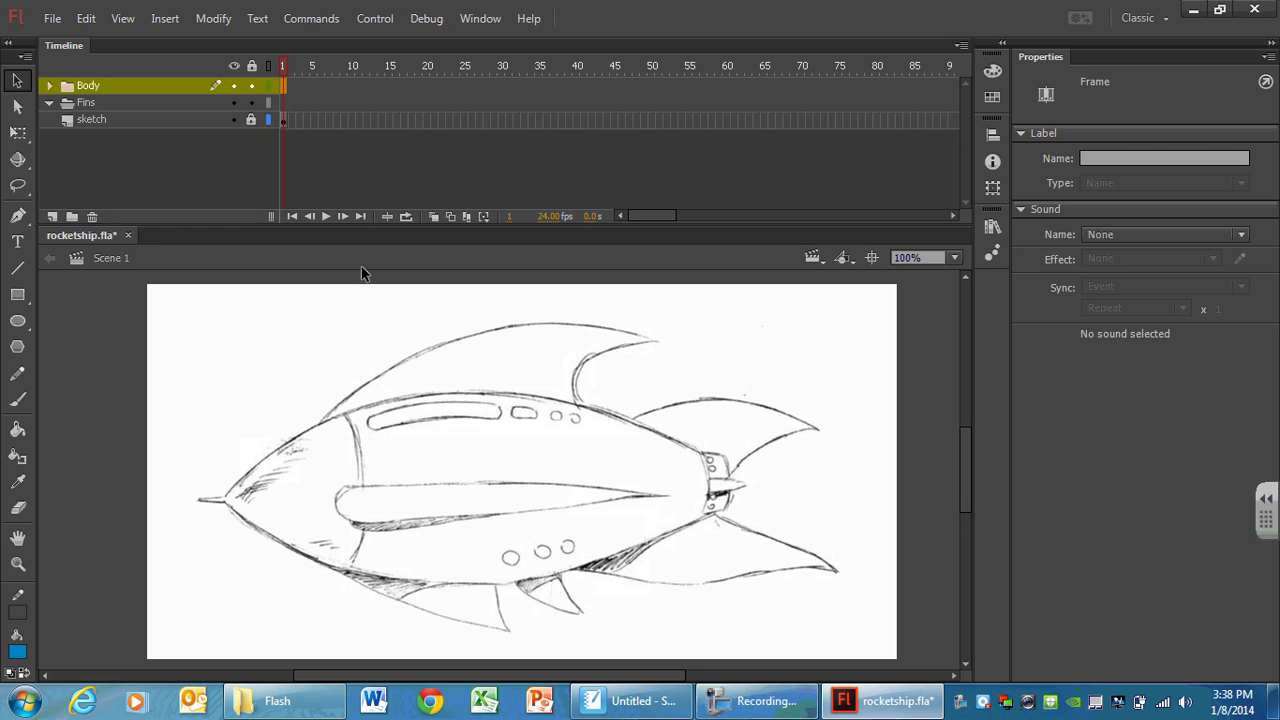
{"action": "left_click", "coordinate": [73, 104]}
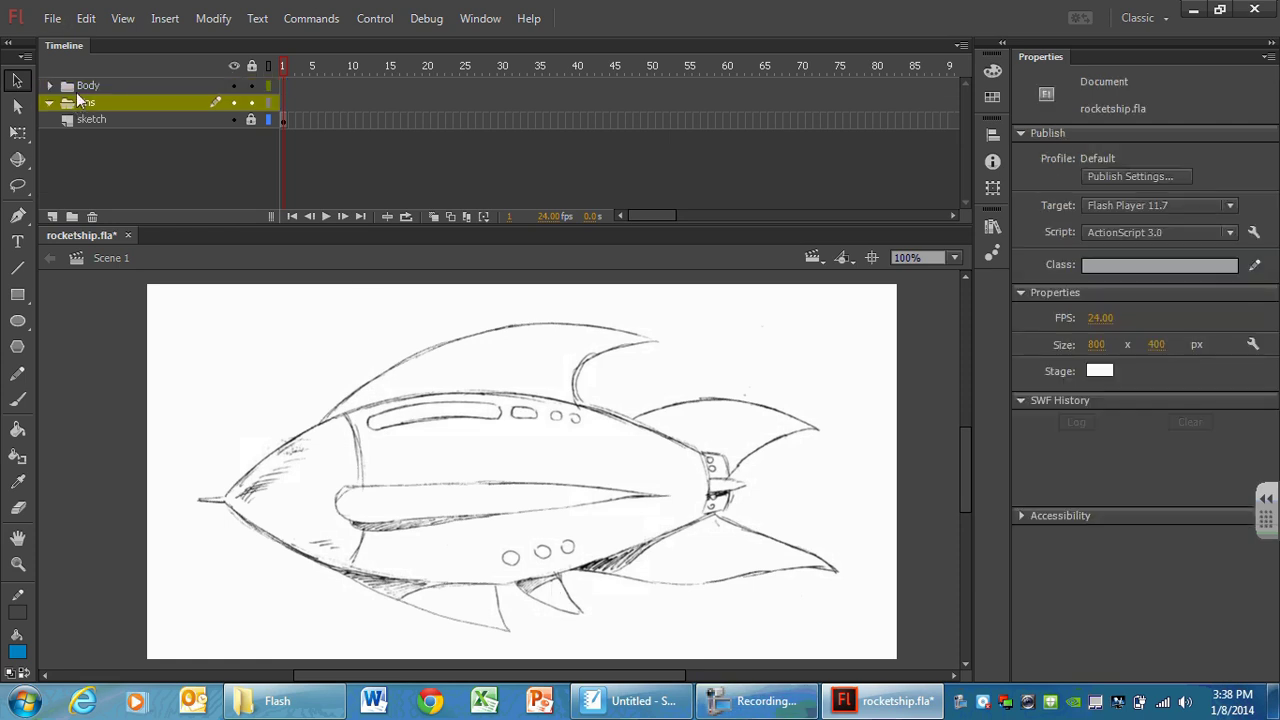
{"action": "left_click", "coordinate": [53, 215]}
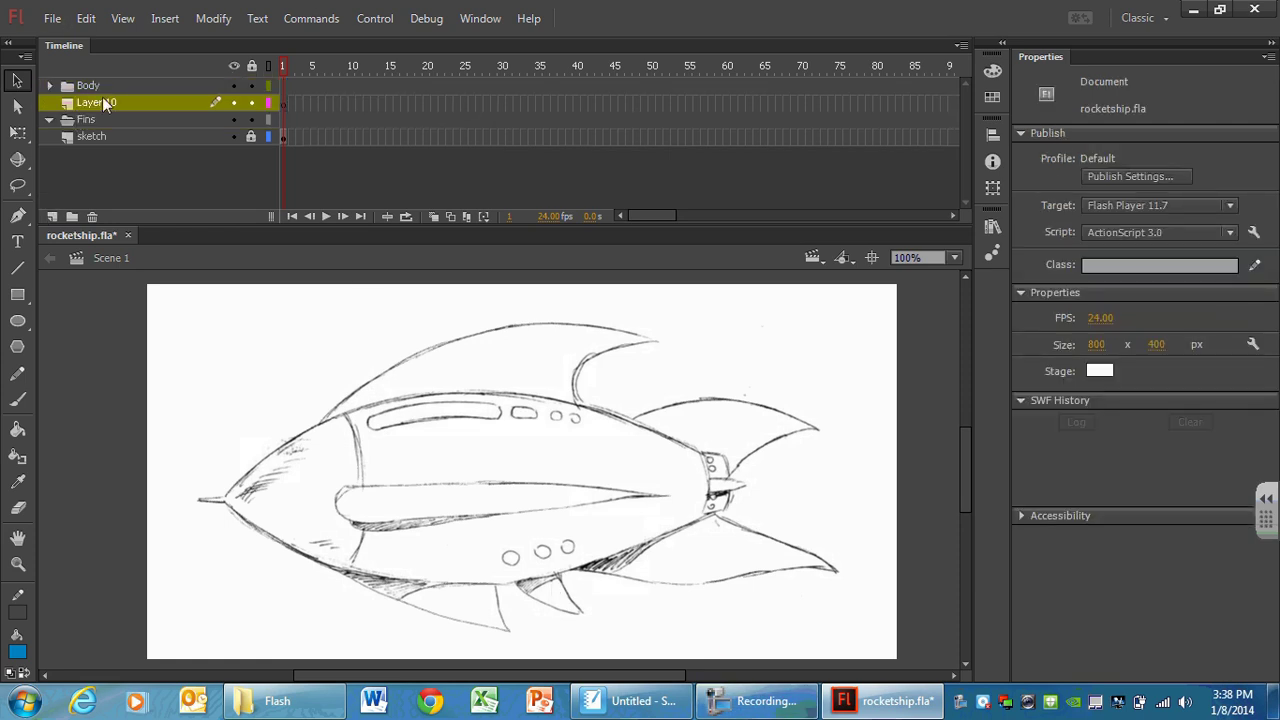
{"action": "left_click_drag", "start_coordinate": [94, 100], "coordinate": [98, 122]}
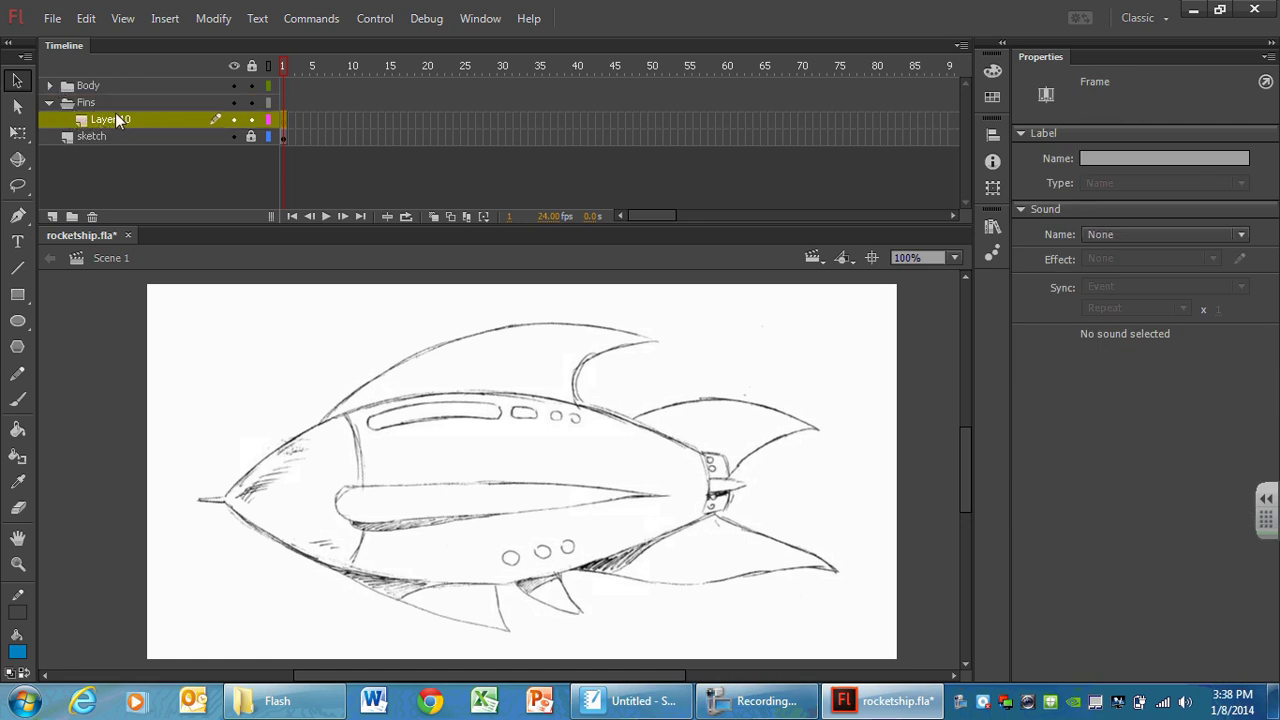
{"action": "left_click", "coordinate": [52, 216]}
{"action": "left_click", "coordinate": [52, 216]}
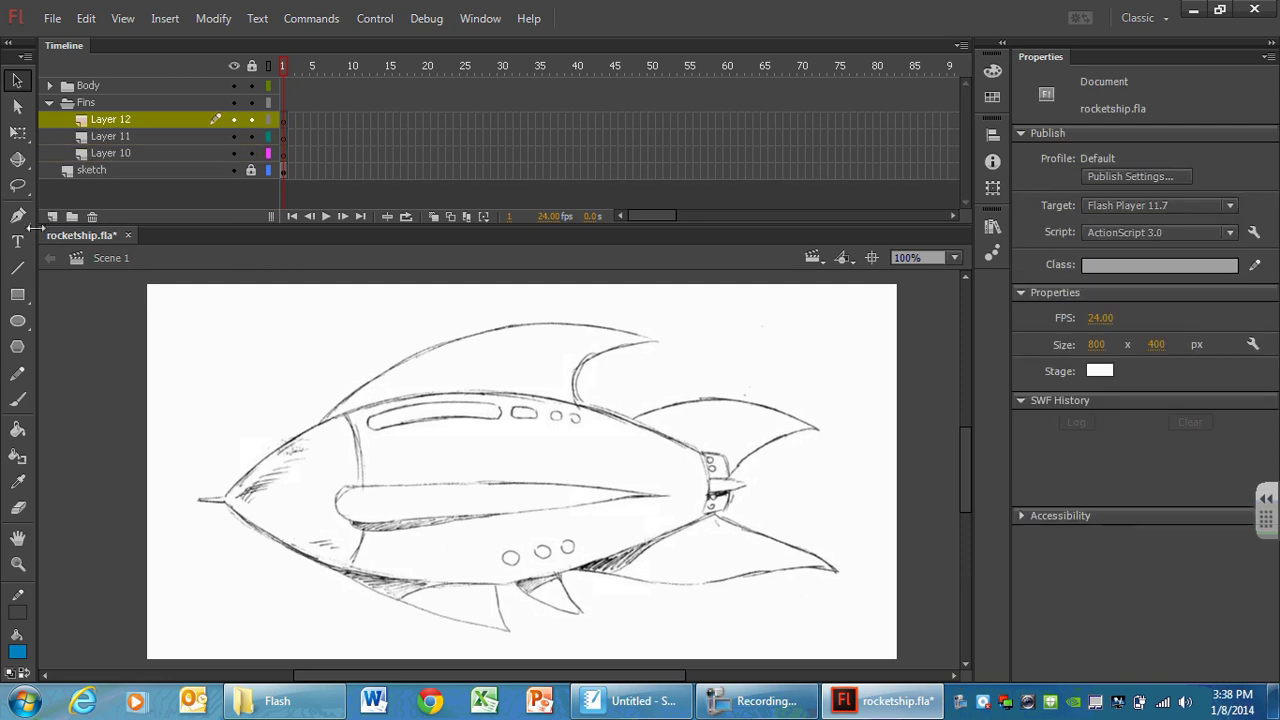
Step: Rename the Fins layers to 'top fin', 'side fin' and 'bottom fin'
{"action": "double_click", "coordinate": [113, 119]}
{"action": "type", "text": "to"}
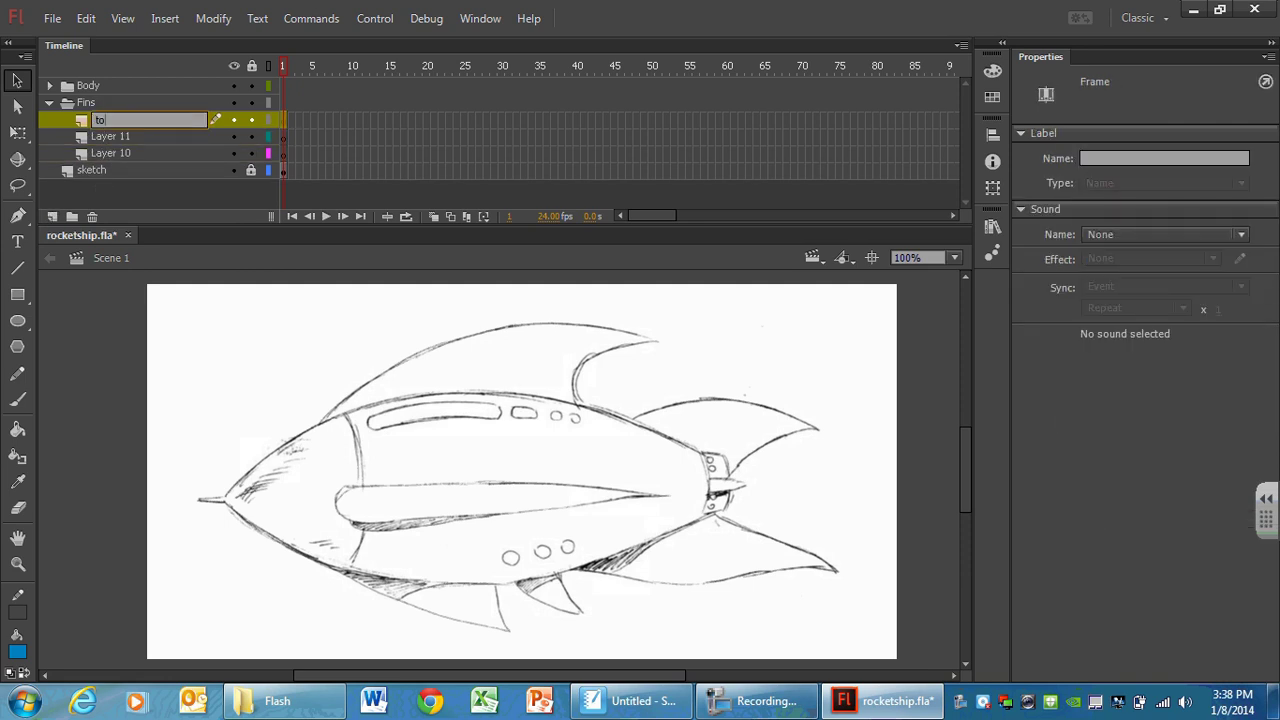
{"action": "type", "text": "p fin"}
{"action": "key", "text": "Return"}
{"action": "double_click", "coordinate": [104, 136]}
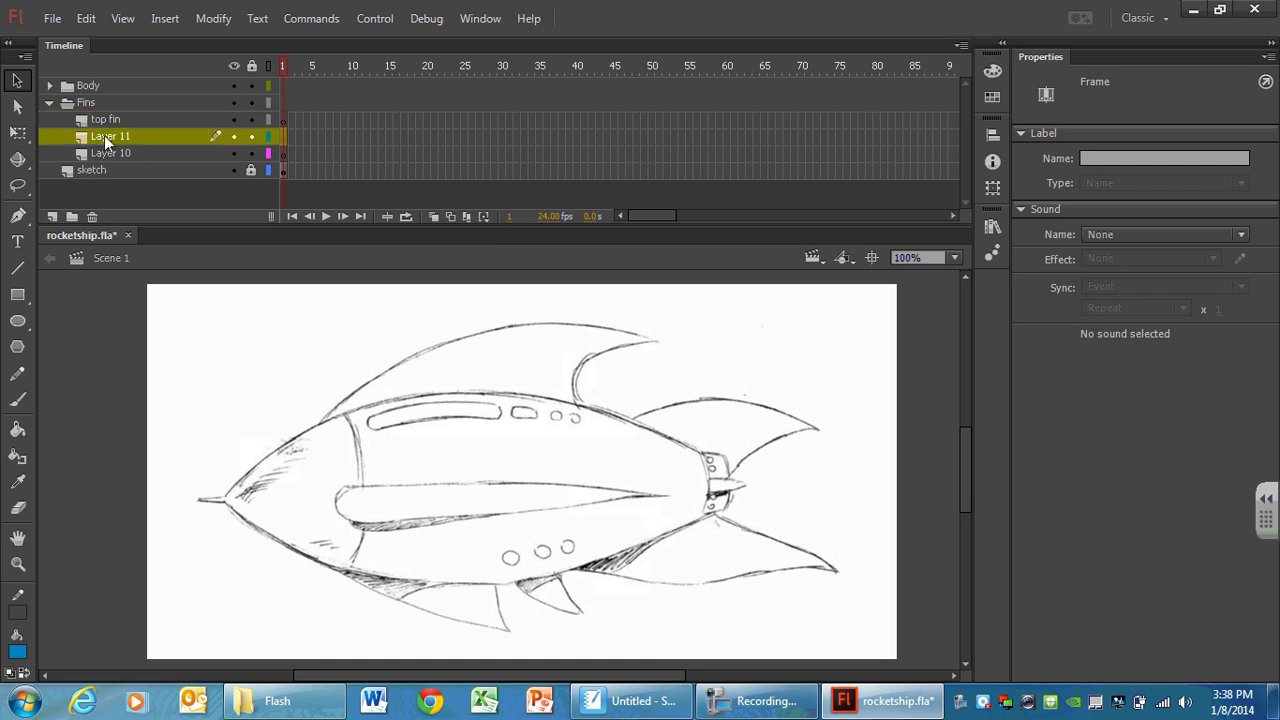
{"action": "type", "text": "sidew"}
{"action": "key", "text": "BackSpace"}
{"action": "type", "text": "fin"}
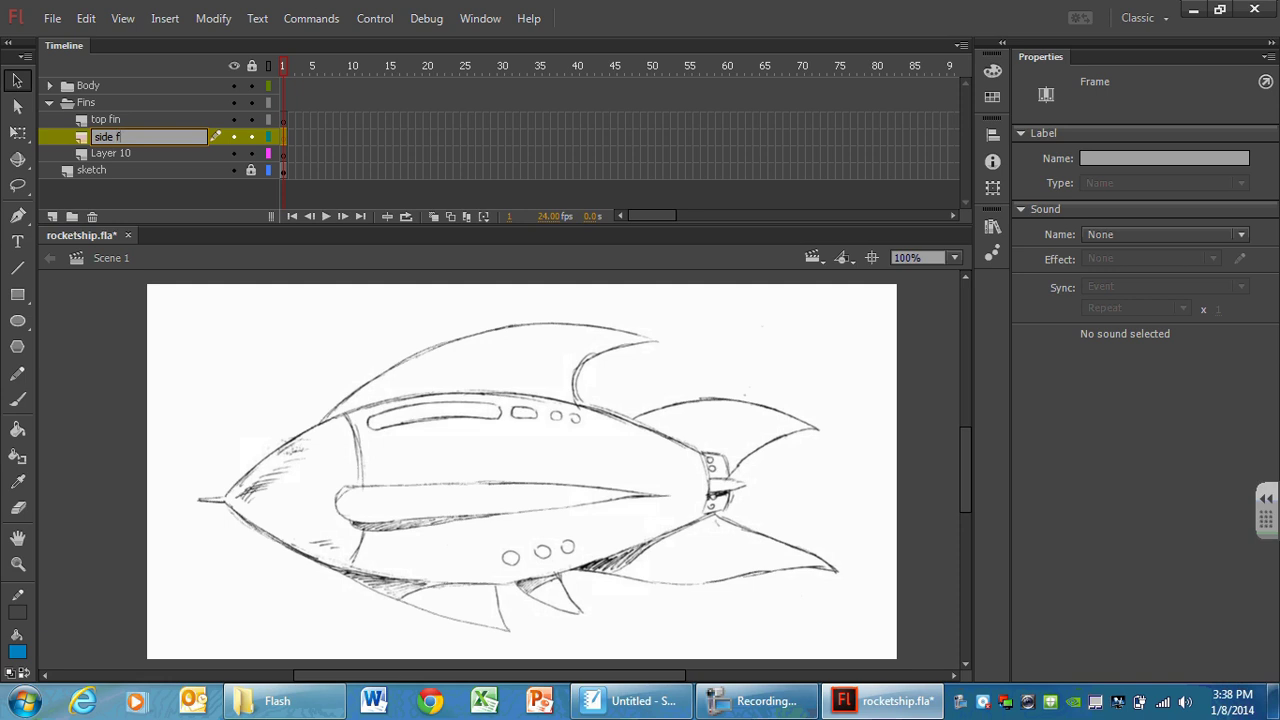
{"action": "key", "text": "Return"}
{"action": "double_click", "coordinate": [104, 152]}
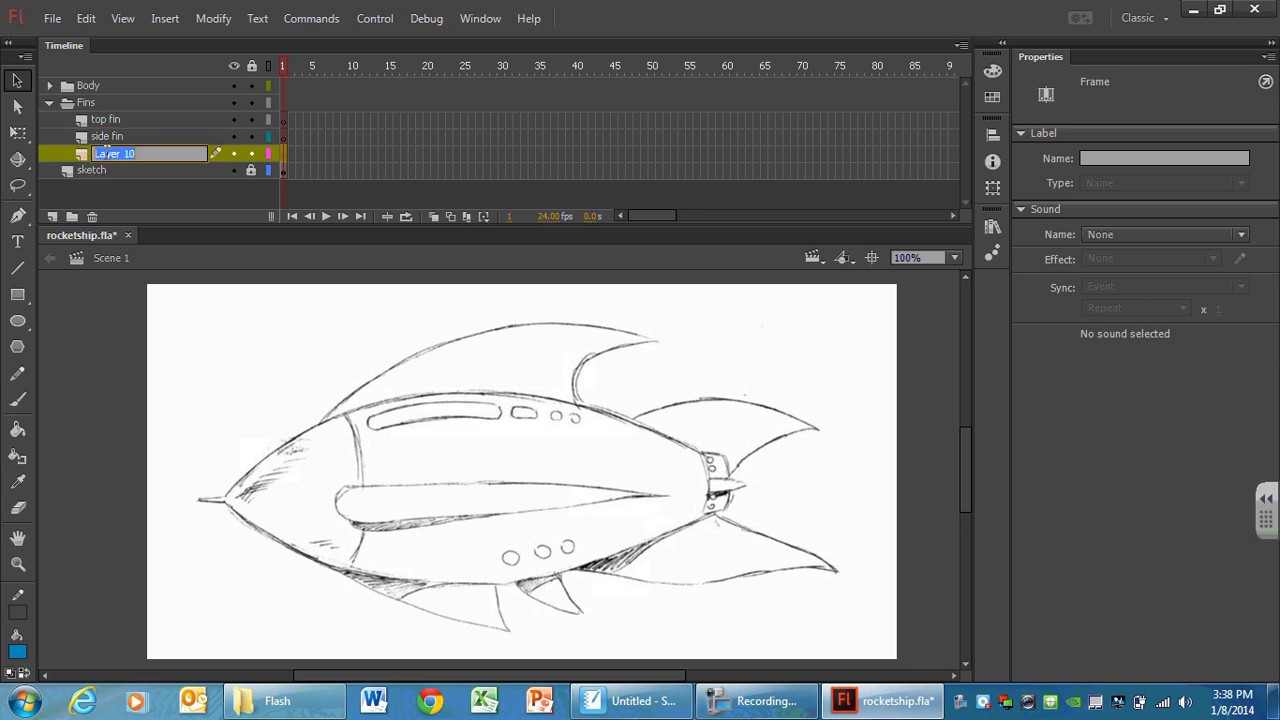
{"action": "type", "text": "bottom fin"}
{"action": "key", "text": "Return"}
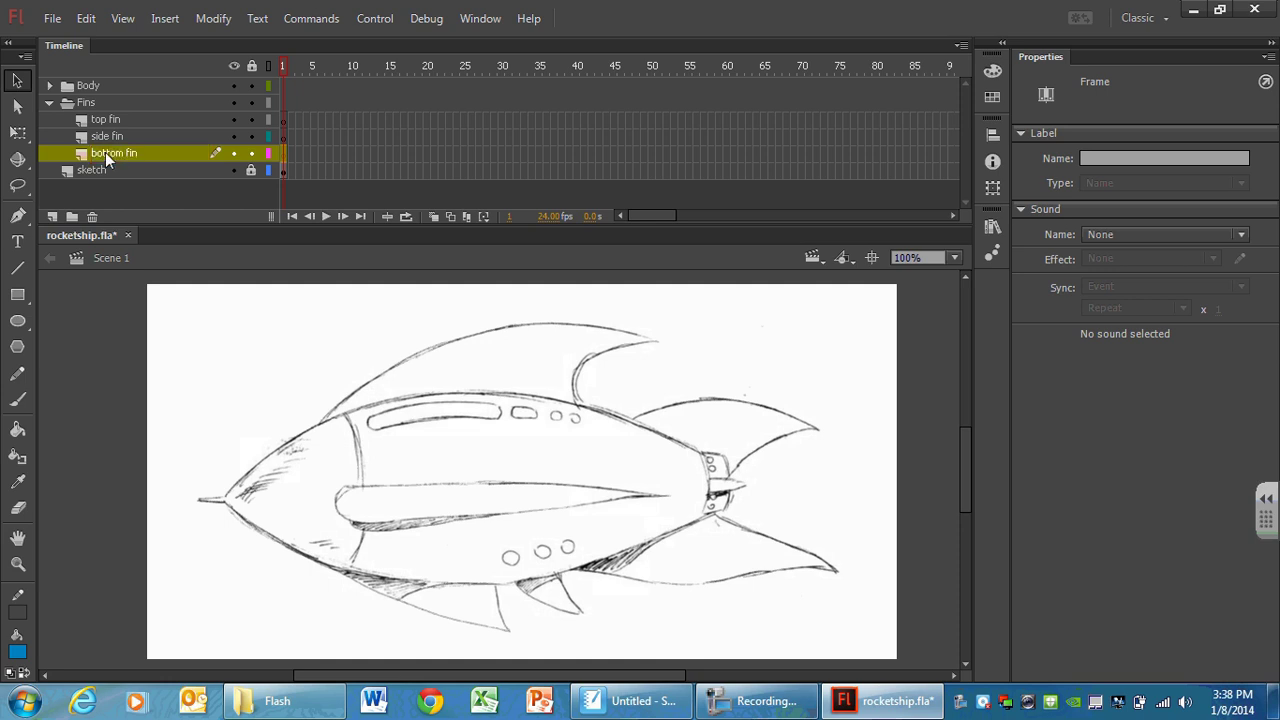
Step: Review Body's layers in an enlarged timeline, then fold the Body and Fins folders closed
{"action": "left_click", "coordinate": [49, 85]}
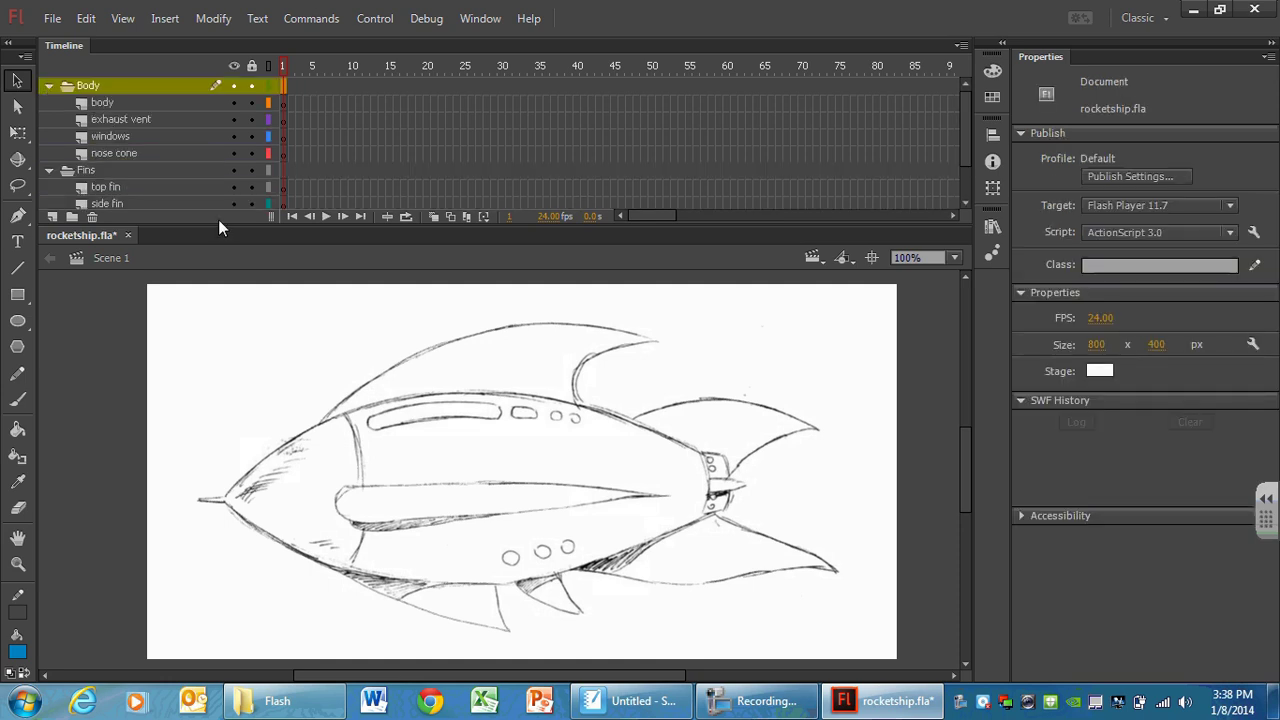
{"action": "left_click_drag", "start_coordinate": [220, 227], "coordinate": [220, 287]}
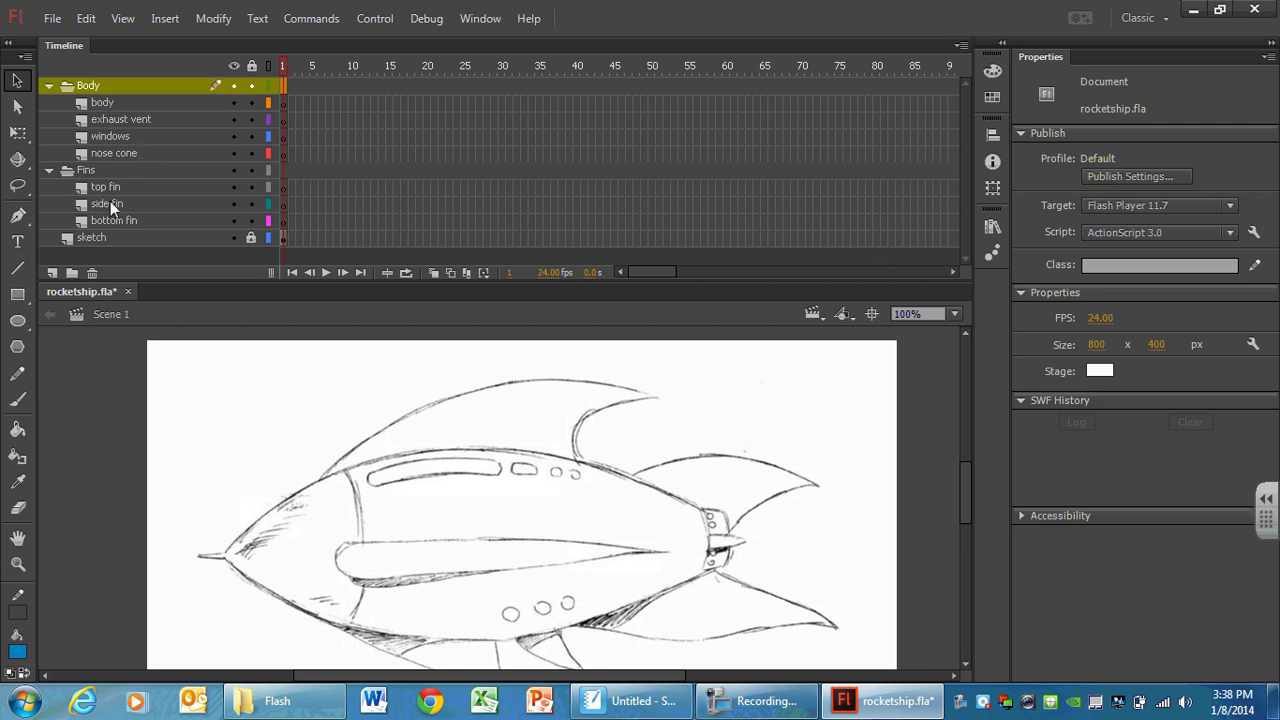
{"action": "left_click", "coordinate": [49, 86]}
{"action": "left_click", "coordinate": [49, 104]}
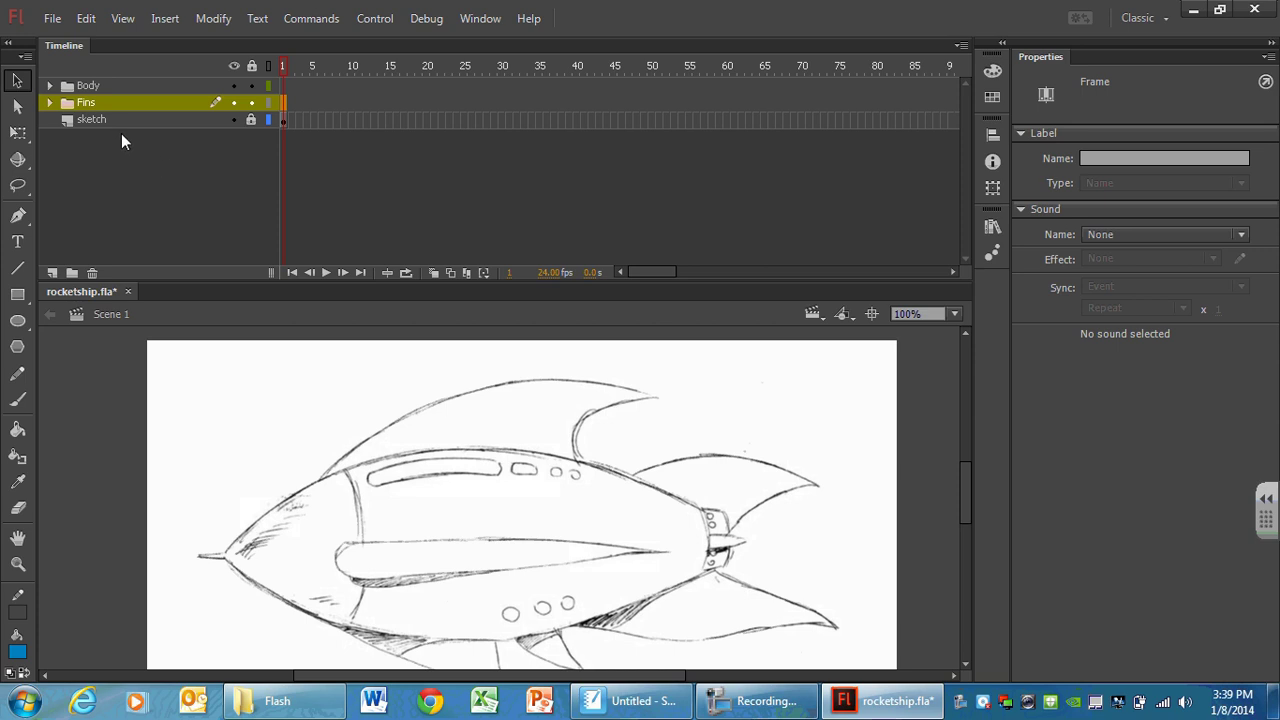
Step: Save rocketship.fla from the File menu
{"action": "left_click", "coordinate": [52, 18]}
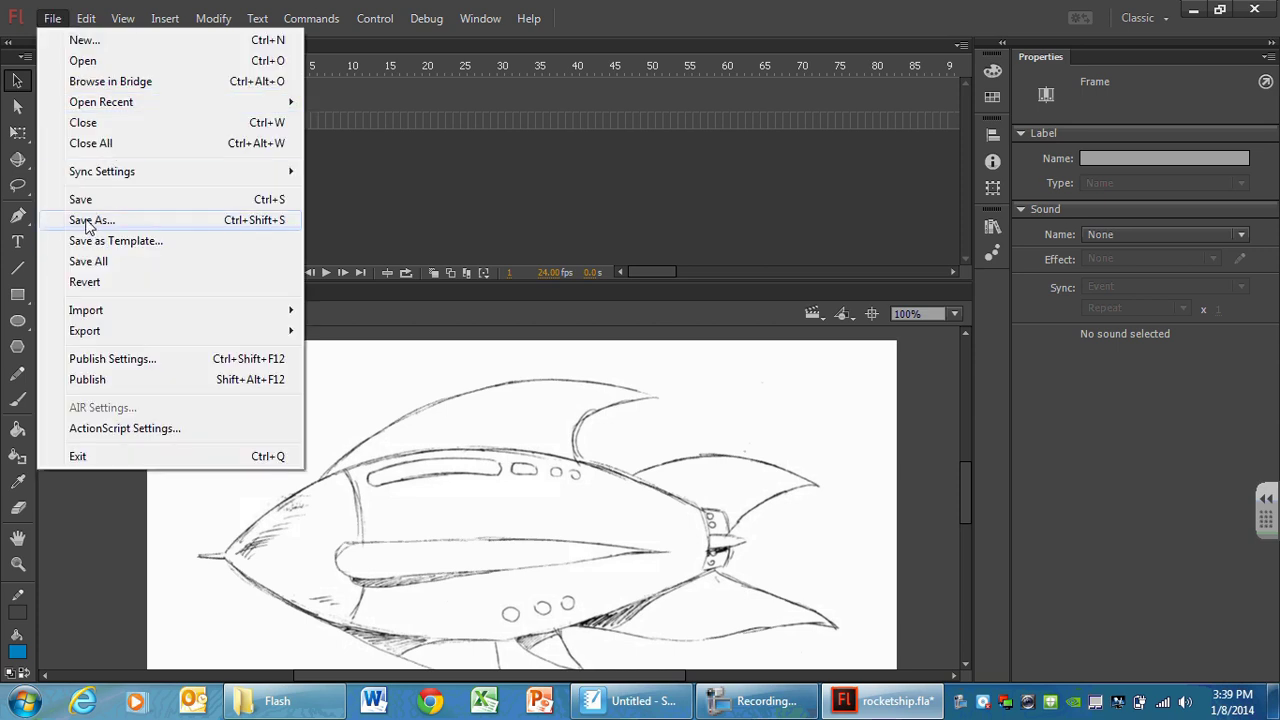
{"action": "left_click", "coordinate": [88, 201]}
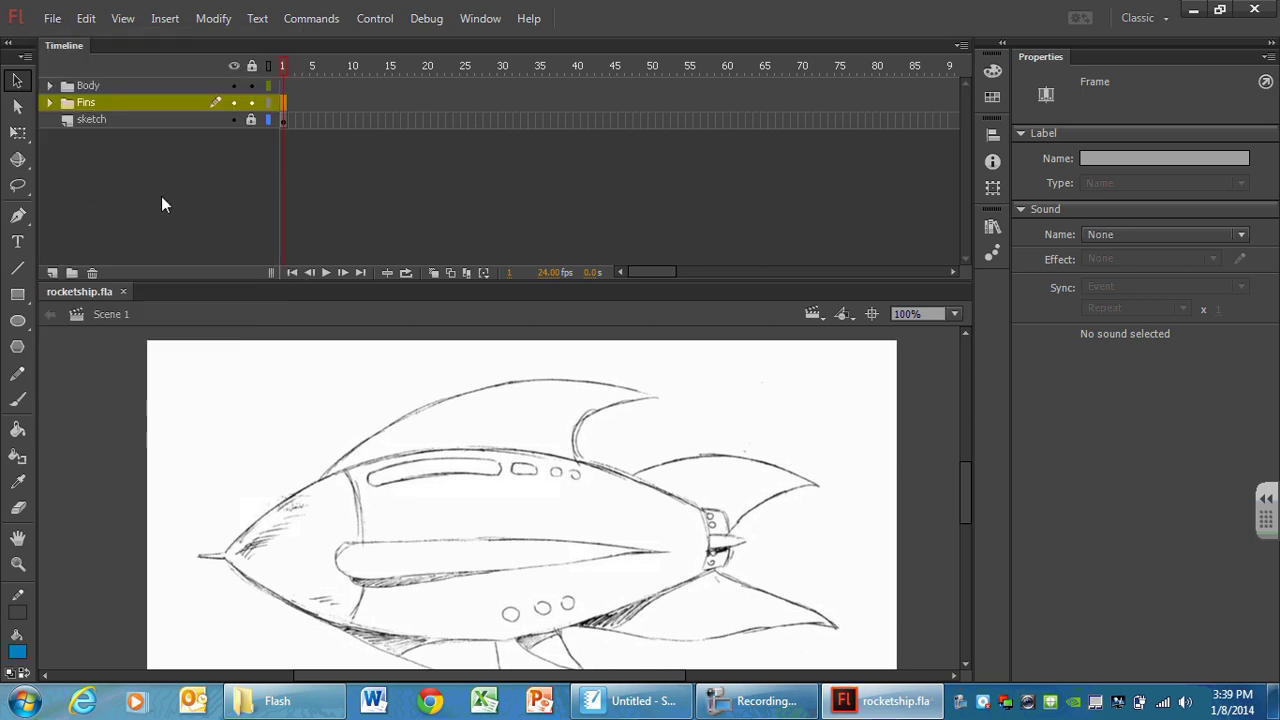